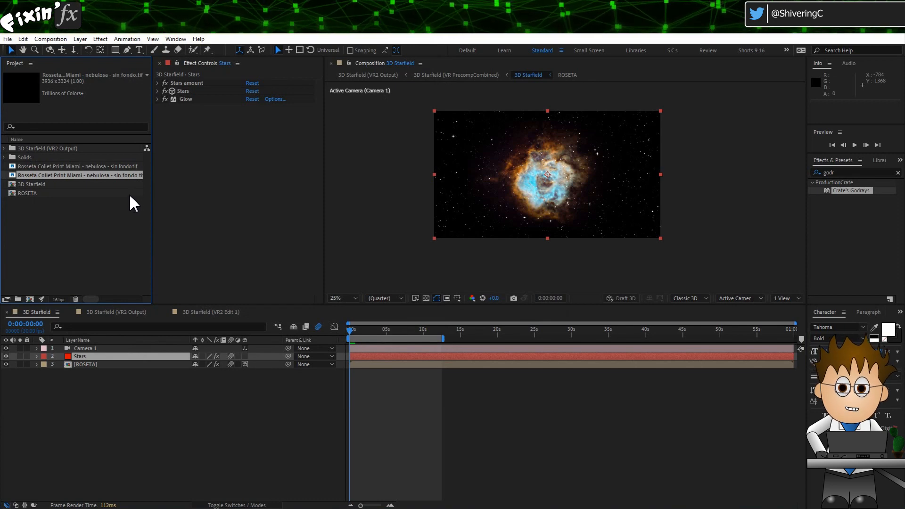
# Step: Delete the 3D Starfield (VR2 Output) folder from the project
pyautogui.click(19, 149)
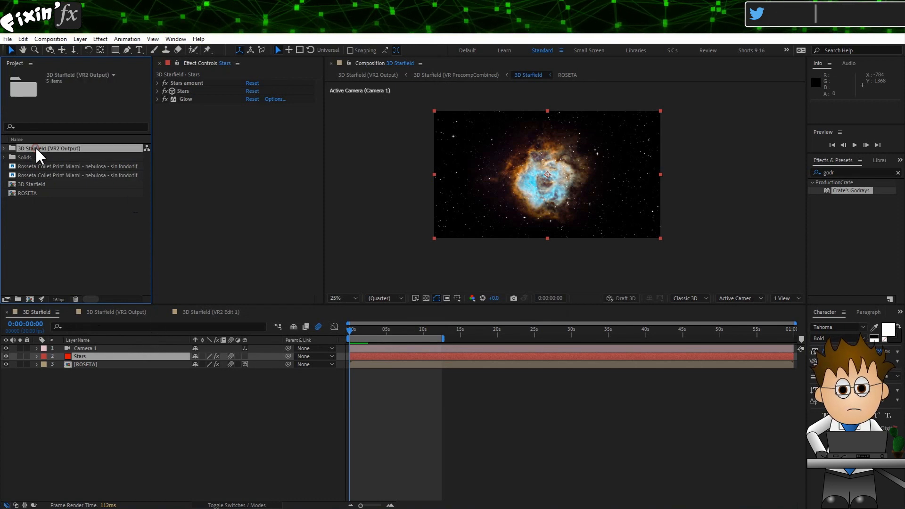
pyautogui.click(75, 299)
pyautogui.click(500, 283)
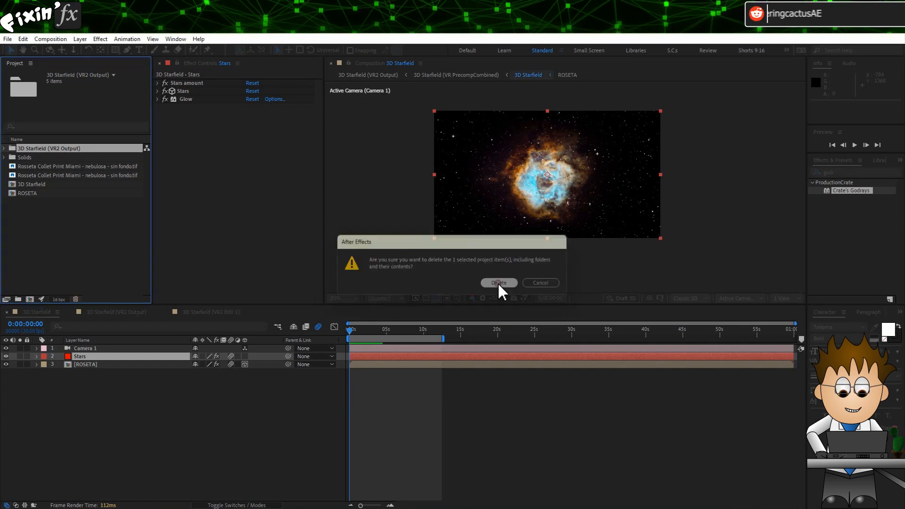
# Step: Open Create VR Environment and create a new VR Master composition
pyautogui.click(50, 38)
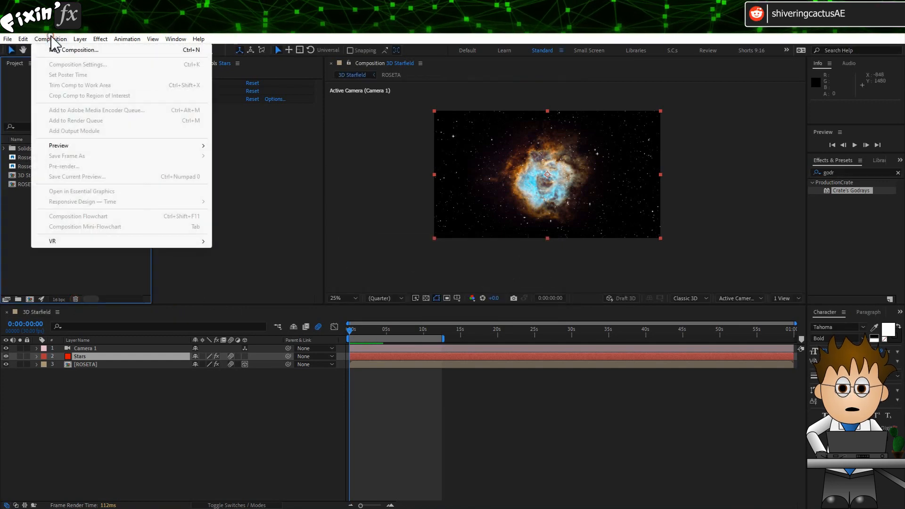
pyautogui.moveTo(85, 243)
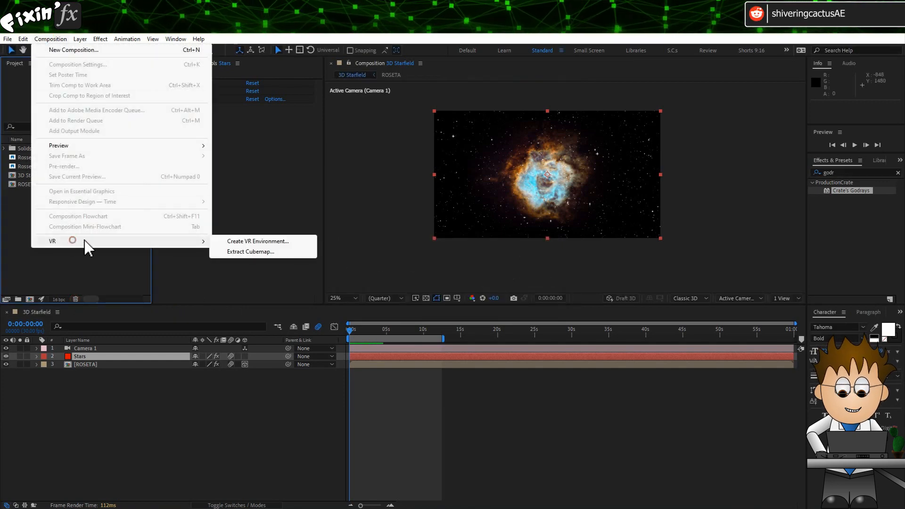
pyautogui.click(264, 239)
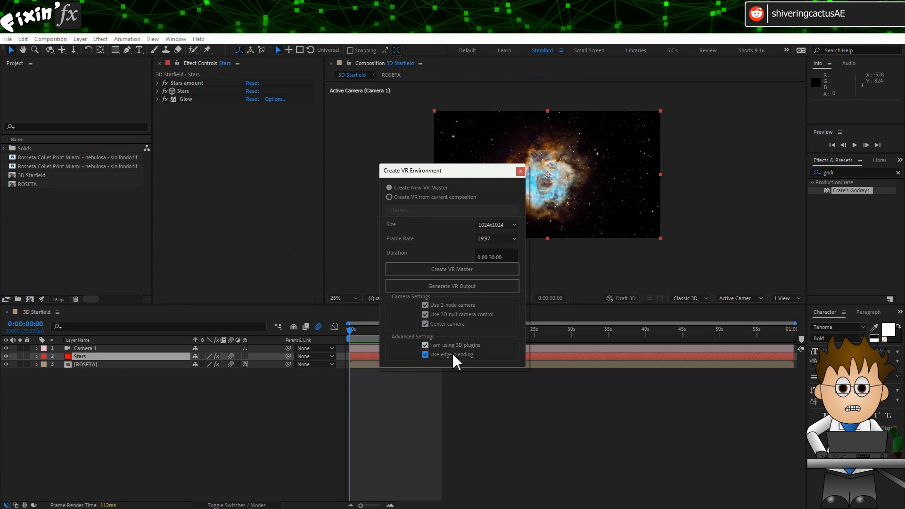
pyautogui.click(472, 269)
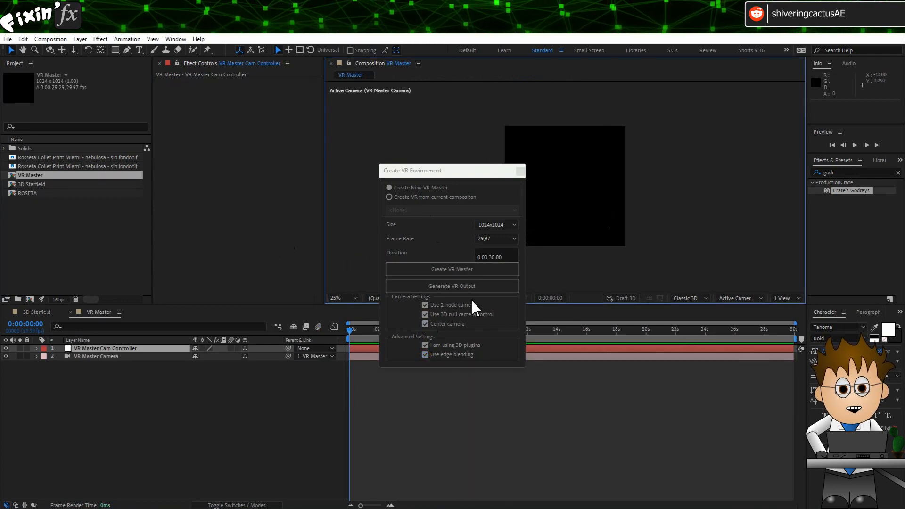
# Step: Turn off Center camera, choose to create VR from the current composition VR Master, and generate the VR output
pyautogui.click(451, 325)
pyautogui.click(395, 198)
pyautogui.click(427, 210)
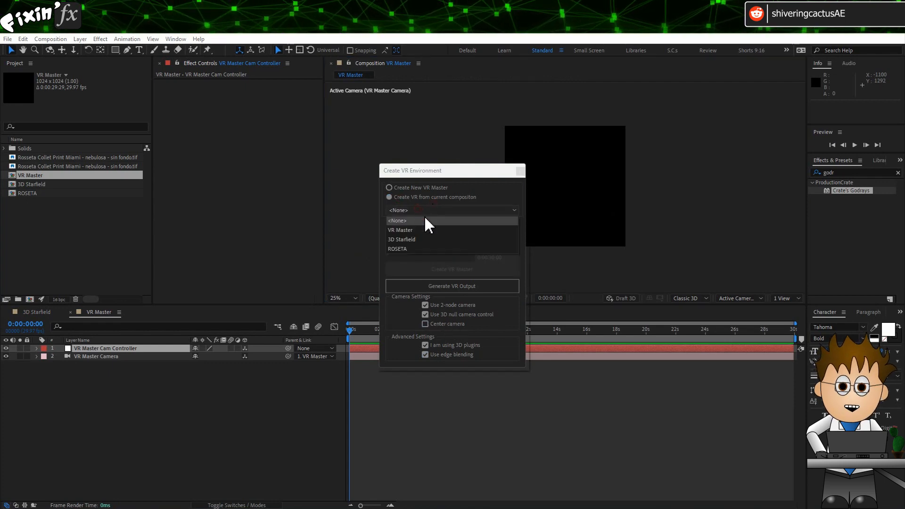
pyautogui.click(434, 231)
pyautogui.click(474, 286)
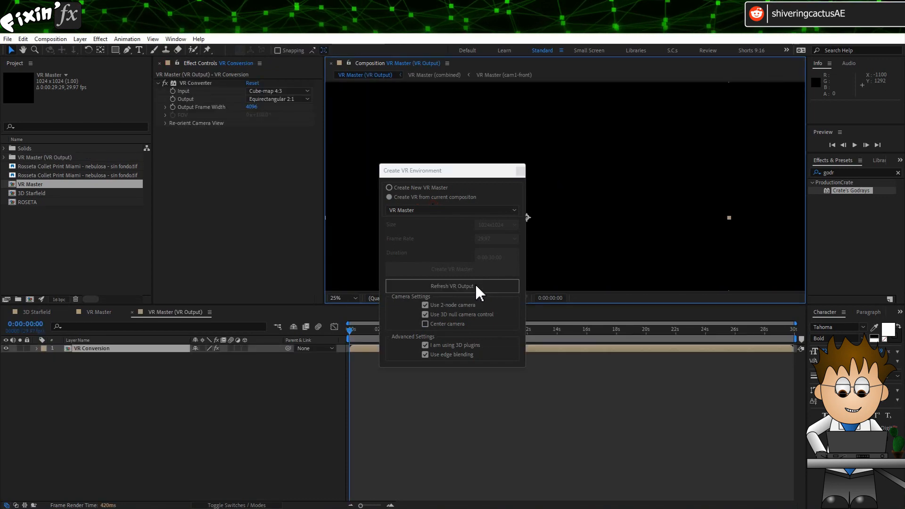
# Step: Copy the Stars layer from 3D Starfield into the VR Master composition and move it below the camera layers
pyautogui.click(346, 299)
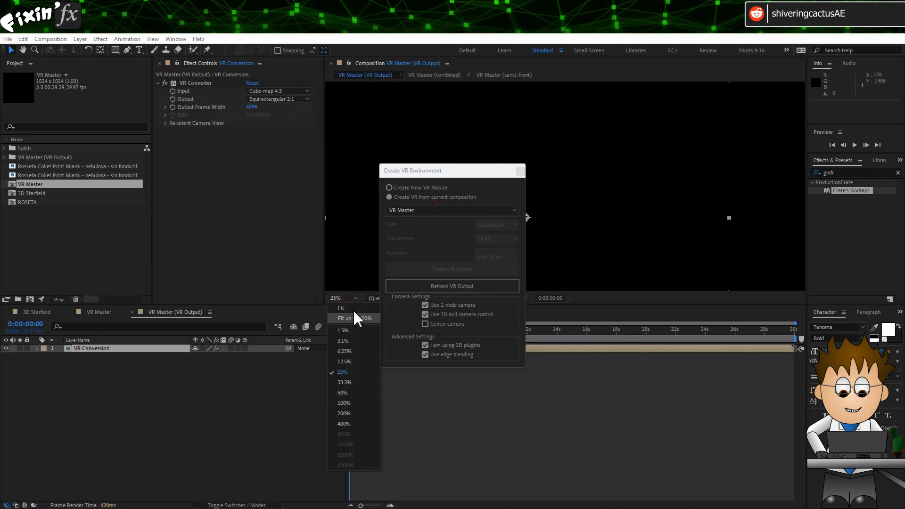
pyautogui.click(356, 316)
pyautogui.moveTo(443, 179); pyautogui.dragTo(817, 112)
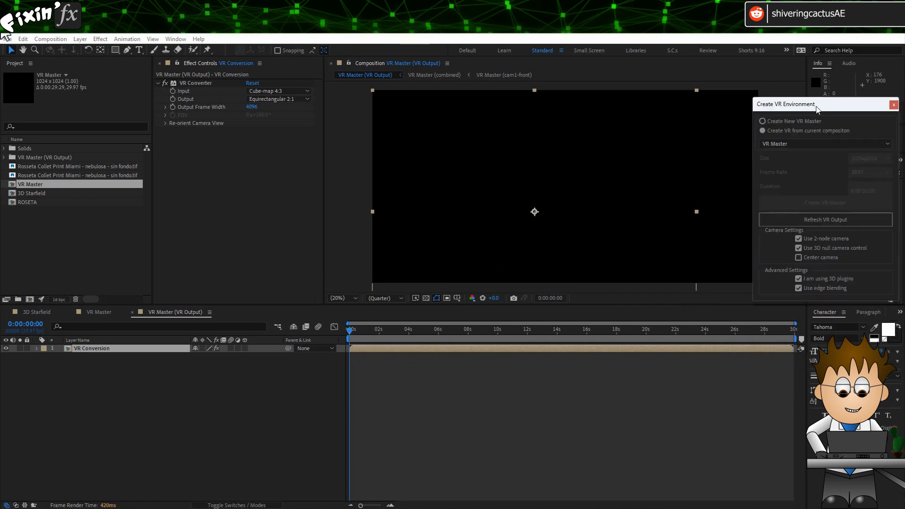
pyautogui.click(37, 312)
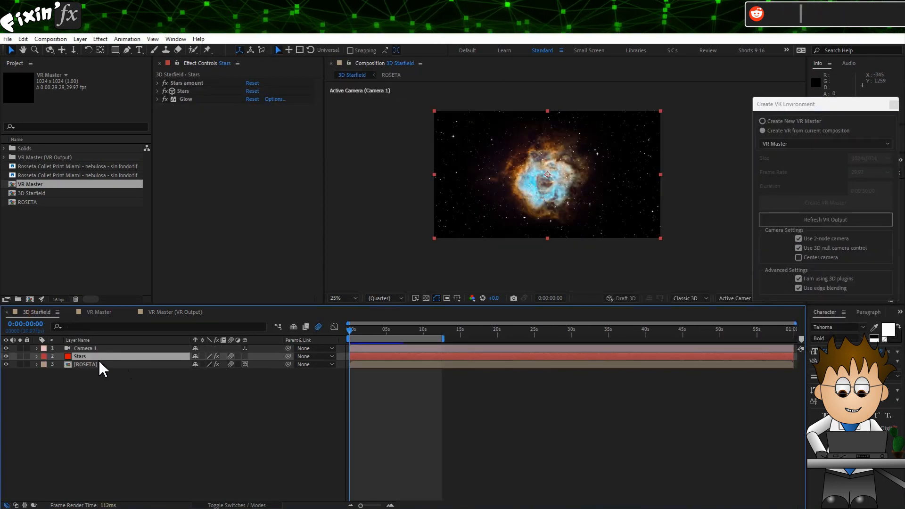
pyautogui.hotkey('ctrl', 'c')
pyautogui.click(97, 312)
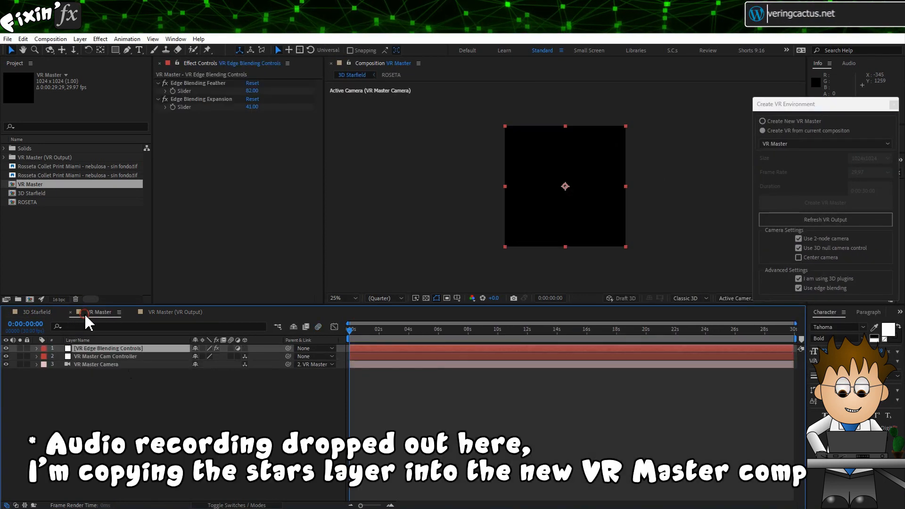
pyautogui.hotkey('ctrl', 'v')
pyautogui.moveTo(110, 349); pyautogui.dragTo(104, 377)
# Step: Open the ROSETA composition and set the viewer to a single view to examine the nebula
pyautogui.click(104, 357)
pyautogui.click(25, 203)
pyautogui.doubleClick(24, 203)
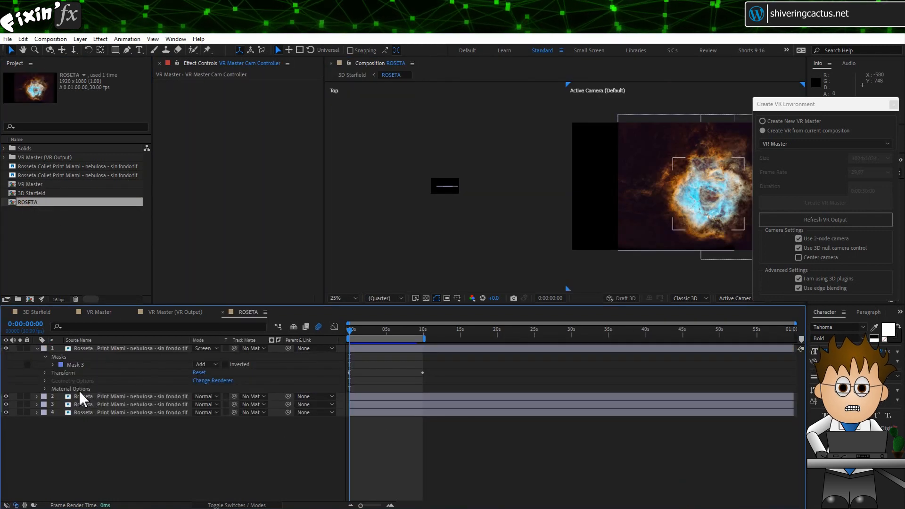
pyautogui.click(37, 349)
pyautogui.click(344, 299)
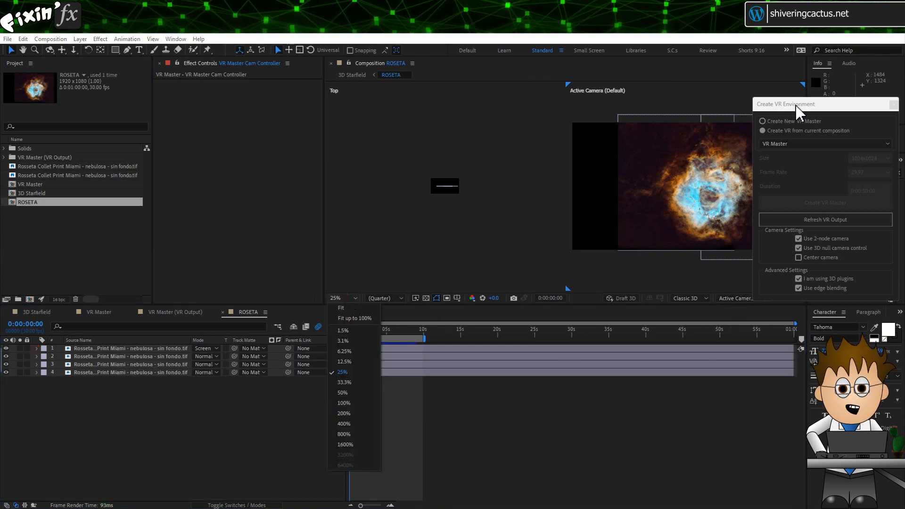
pyautogui.moveTo(797, 111); pyautogui.dragTo(794, 95)
pyautogui.click(780, 299)
pyautogui.click(781, 312)
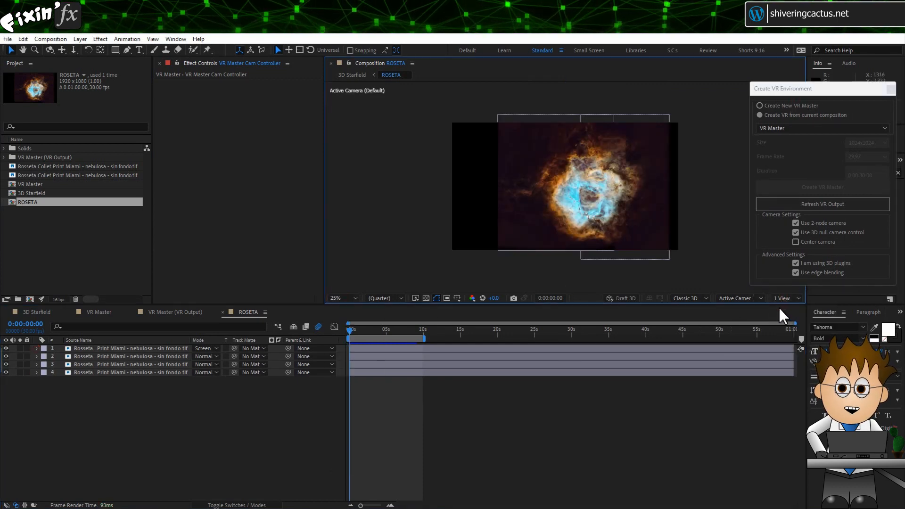
pyautogui.scroll(4, 582, 213)
pyautogui.scroll(-2, 582, 212)
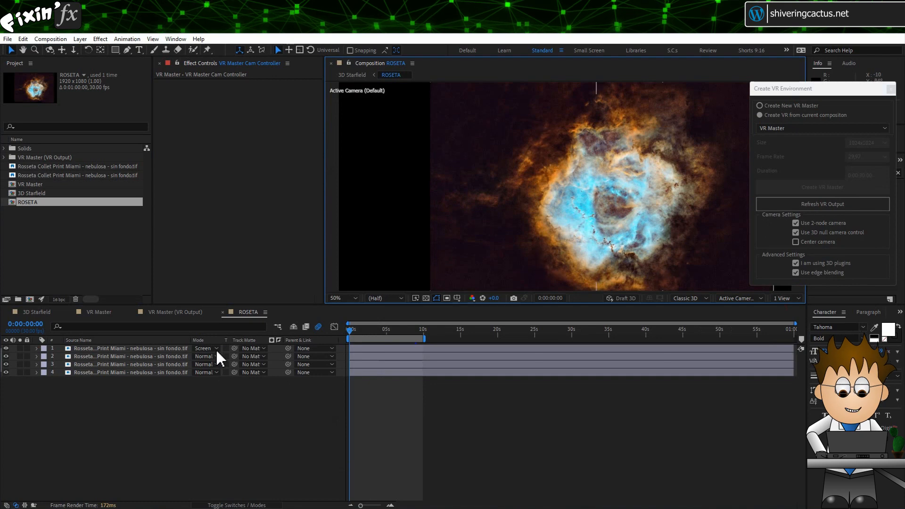
# Step: Compare the nebula image layers by toggling the top layer's visibility on and off
pyautogui.click(6, 349)
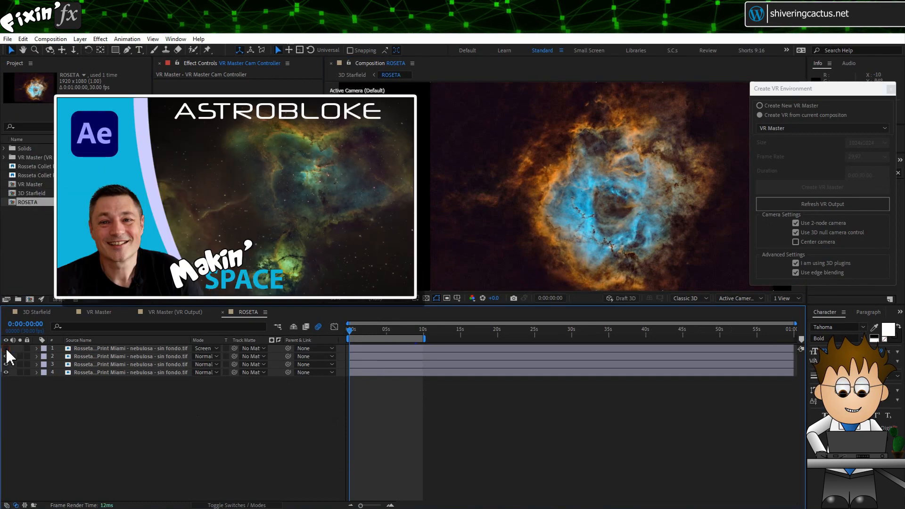
pyautogui.click(6, 348)
pyautogui.click(6, 349)
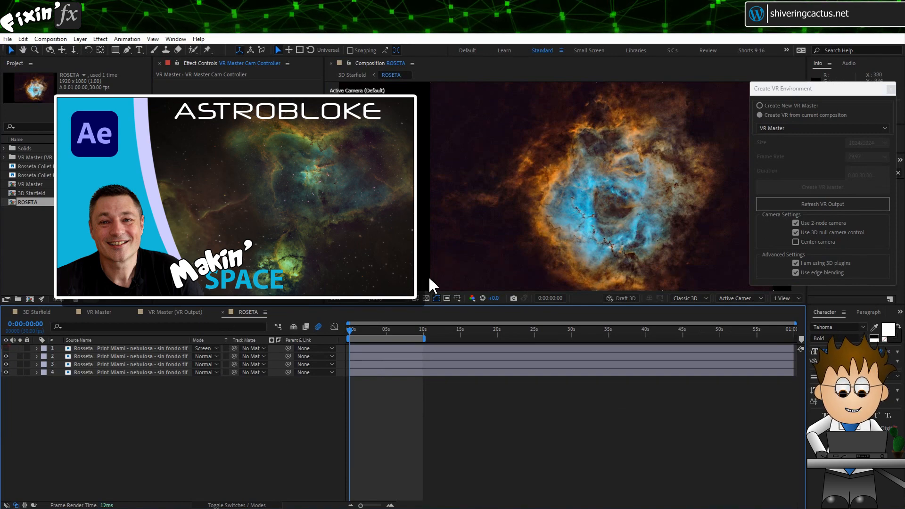
pyautogui.click(66, 365)
pyautogui.click(7, 349)
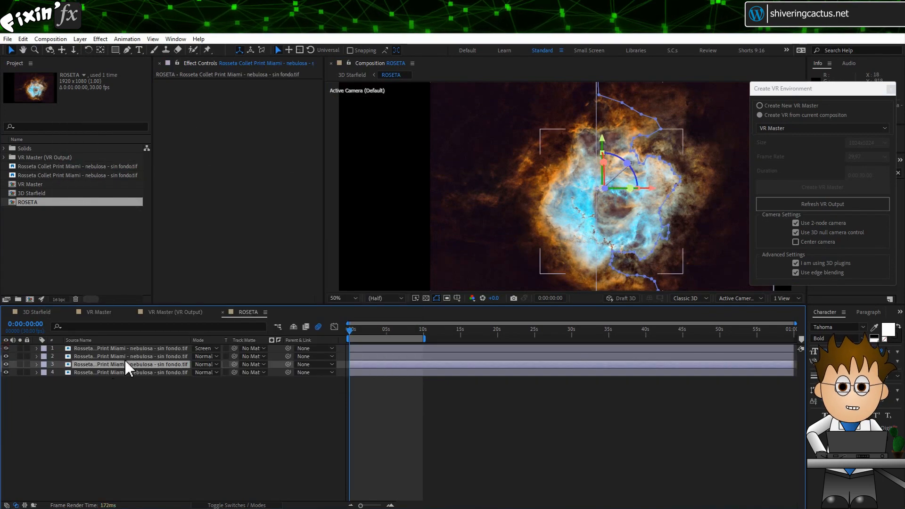
# Step: Copy the four nebula image layers from ROSETA into VR Master, keeping them above the Stars layer
pyautogui.click(121, 351)
pyautogui.keyDown('shift'); pyautogui.click(123, 357); pyautogui.keyUp('shift')
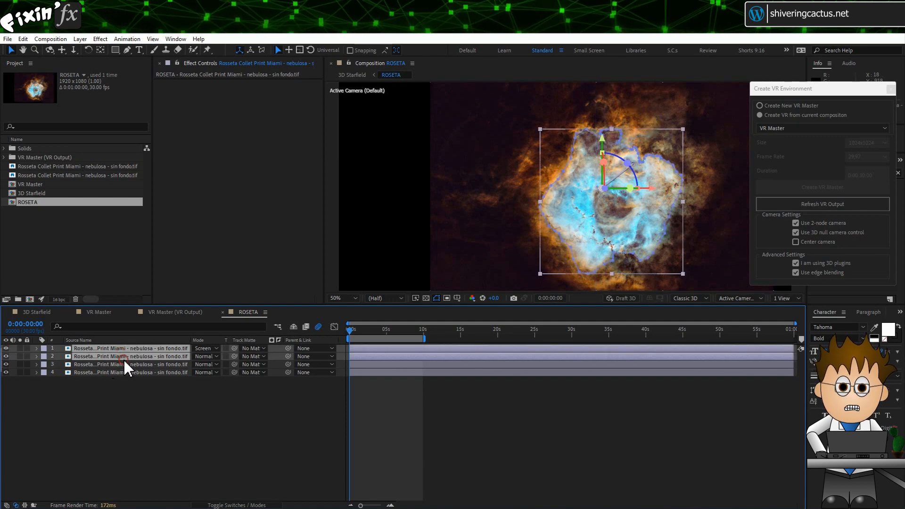
pyautogui.keyDown('shift'); pyautogui.click(123, 364); pyautogui.keyUp('shift')
pyautogui.keyDown('shift'); pyautogui.click(126, 372); pyautogui.keyUp('shift')
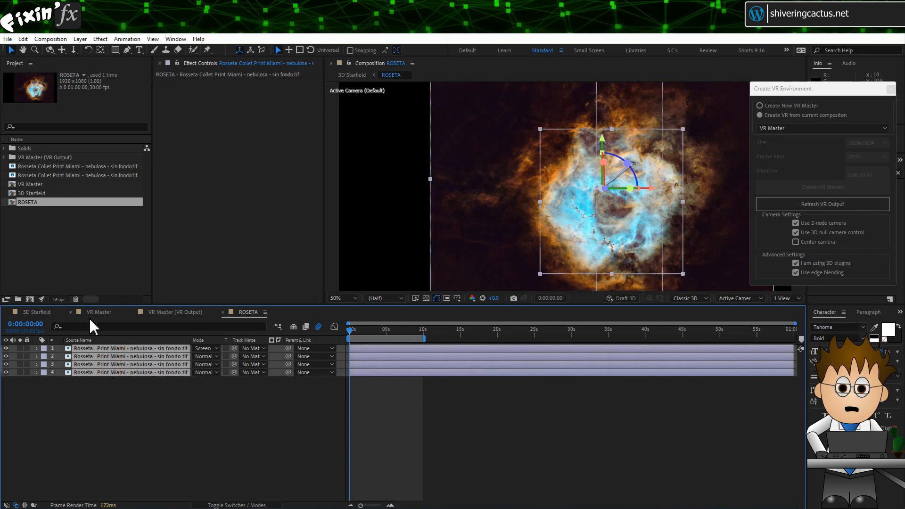
pyautogui.hotkey('ctrl', 'v')
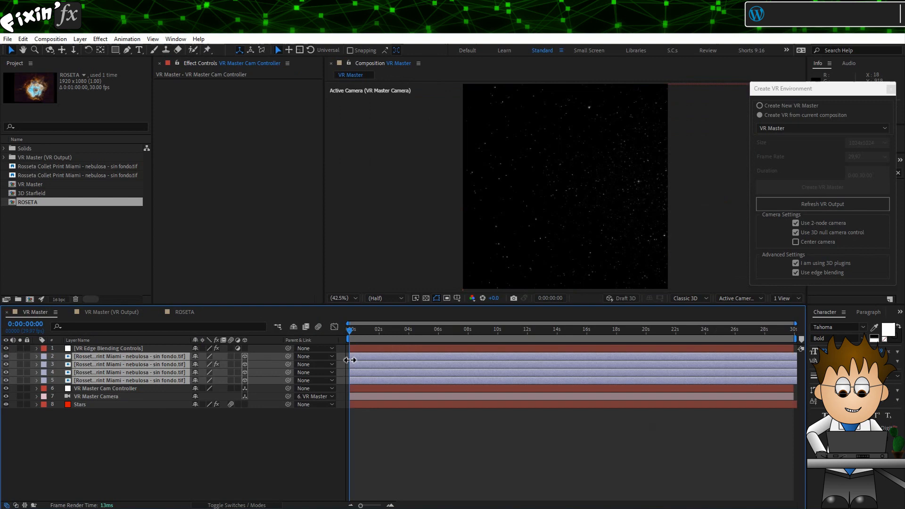
pyautogui.moveTo(95, 365); pyautogui.dragTo(70, 402)
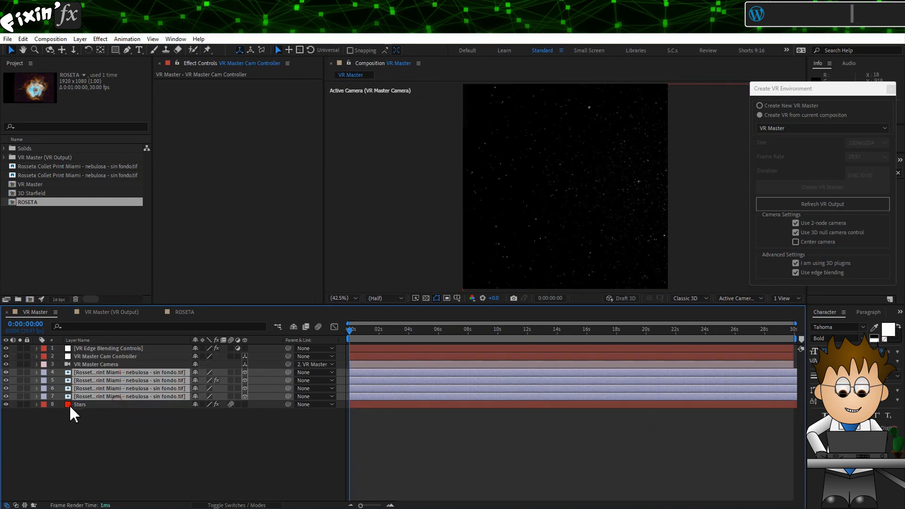
# Step: Lock the Stars layer and solo the top nebula image layer
pyautogui.click(27, 405)
pyautogui.click(114, 373)
pyautogui.click(20, 373)
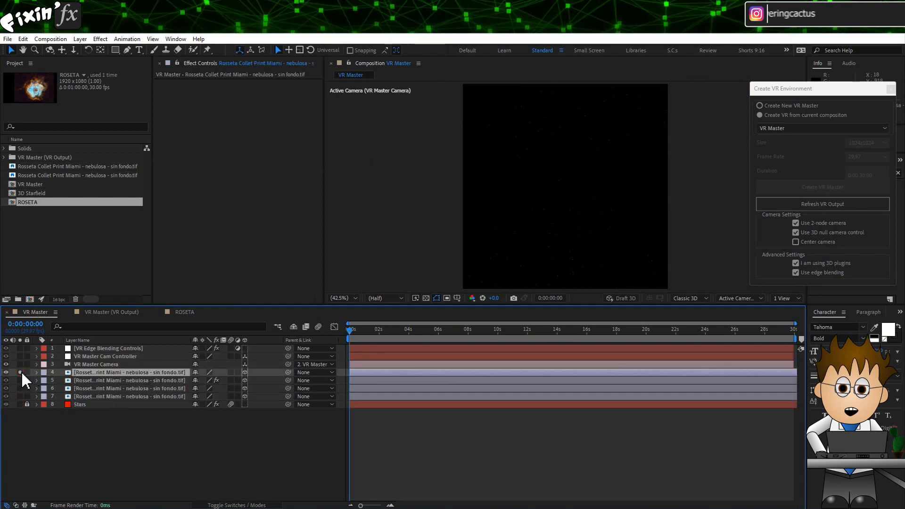
# Step: Switch the viewer to the Top view and inspect the Position values of the nebula image layers
pyautogui.scroll(-8, 613, 179)
pyautogui.scroll(3, 613, 179)
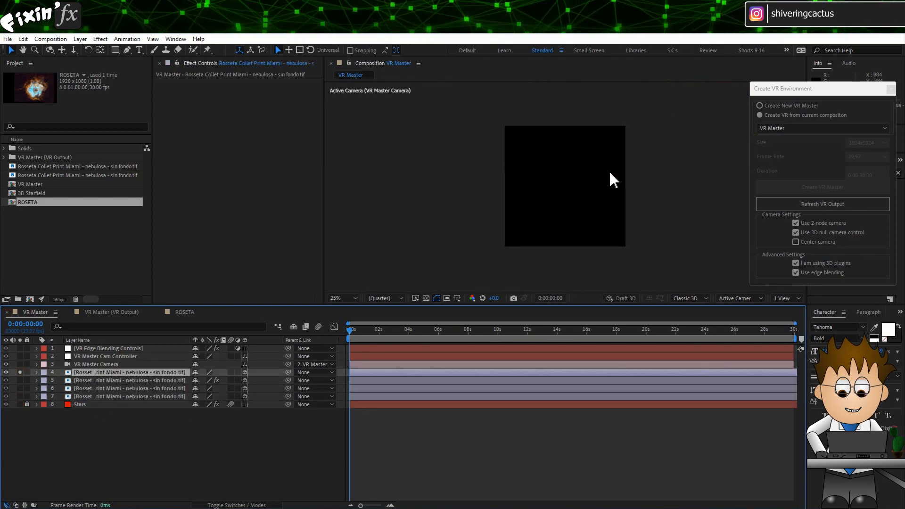
pyautogui.click(741, 299)
pyautogui.click(732, 367)
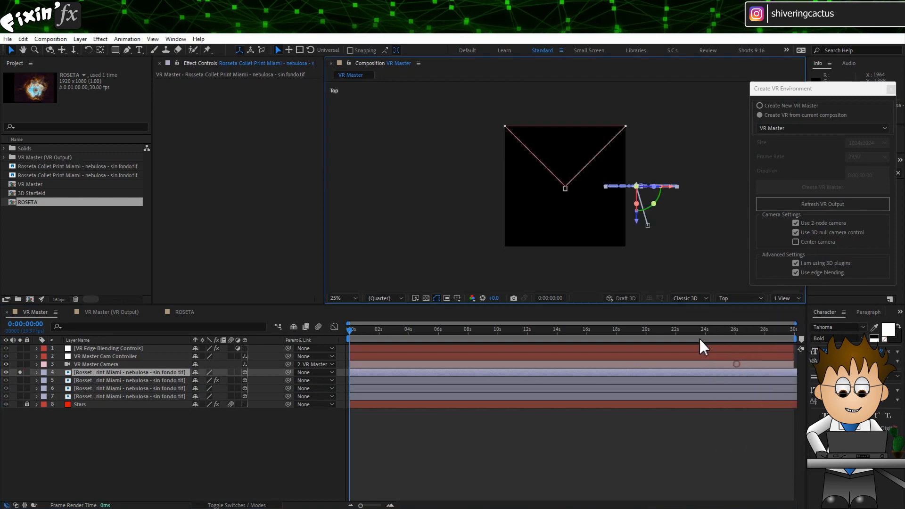
pyautogui.keyDown('shift'); pyautogui.click(137, 396); pyautogui.keyUp('shift')
pyautogui.press('p')
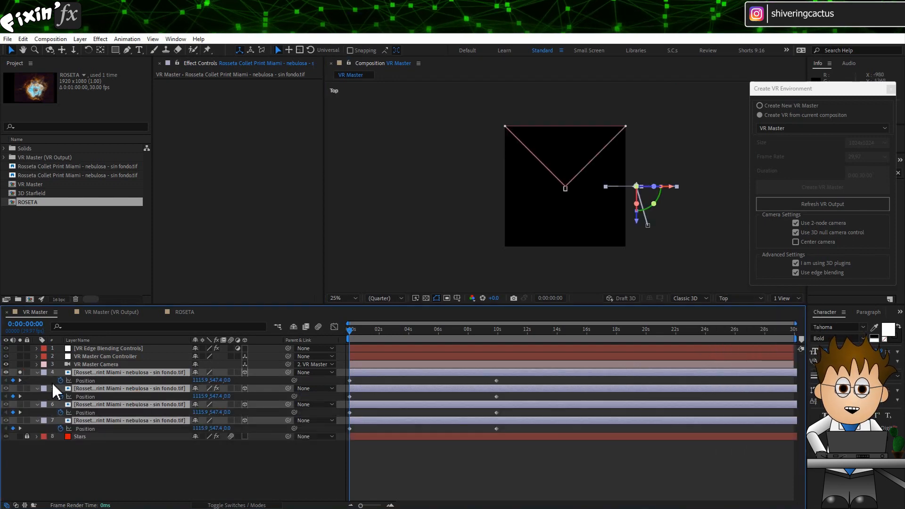
pyautogui.moveTo(60, 381); pyautogui.dragTo(62, 428)
pyautogui.click(37, 373)
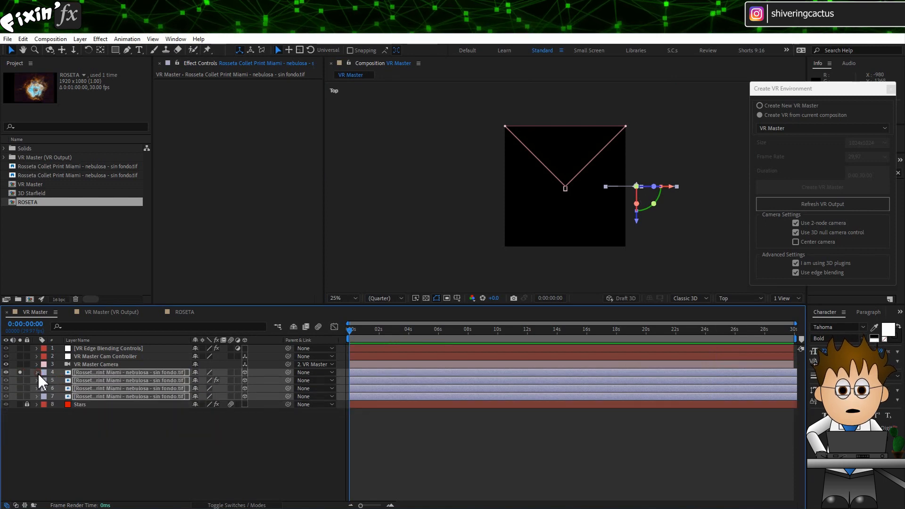
pyautogui.click(146, 426)
pyautogui.click(131, 375)
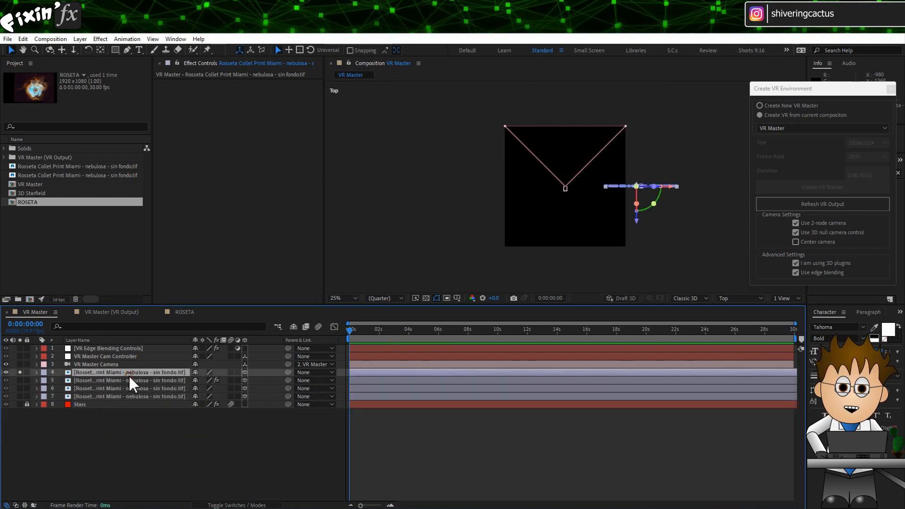
# Step: Create a new Null Object layer and name it Nebula NULL
pyautogui.click(80, 39)
pyautogui.moveTo(95, 49)
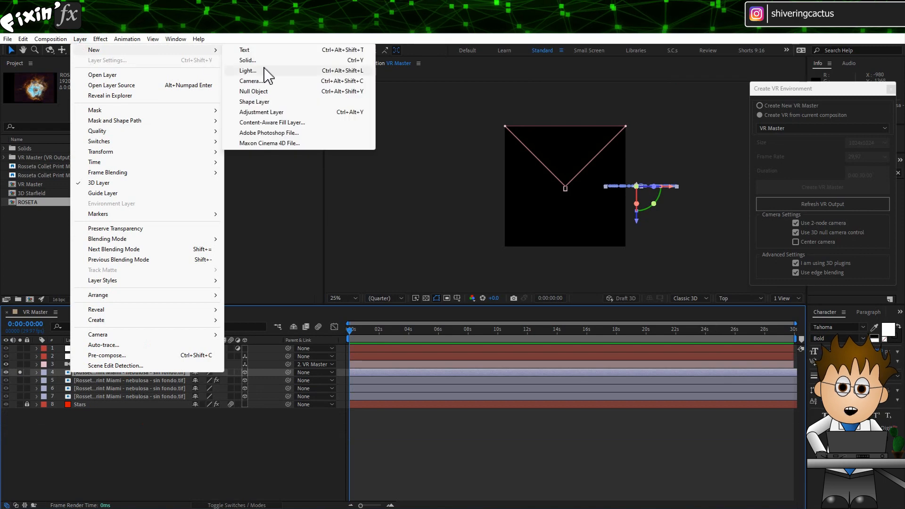
pyautogui.click(254, 91)
pyautogui.press('Return')
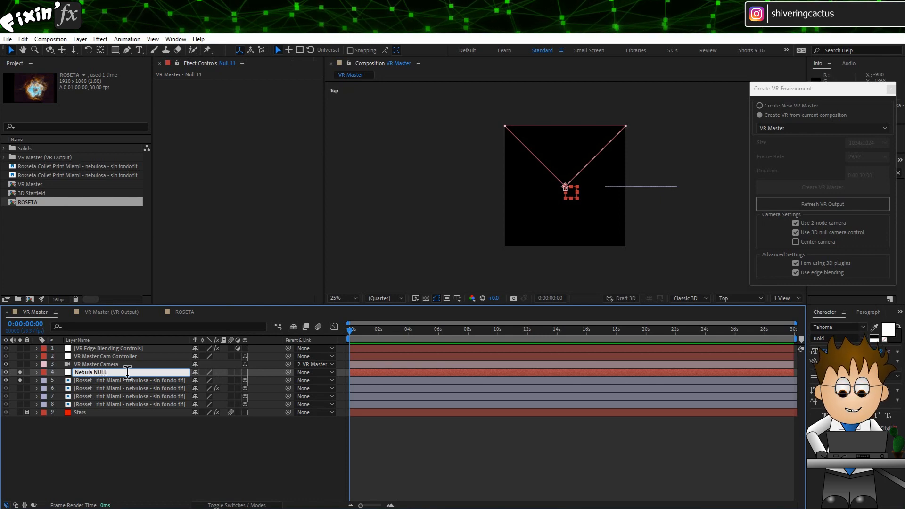
pyautogui.press('Return')
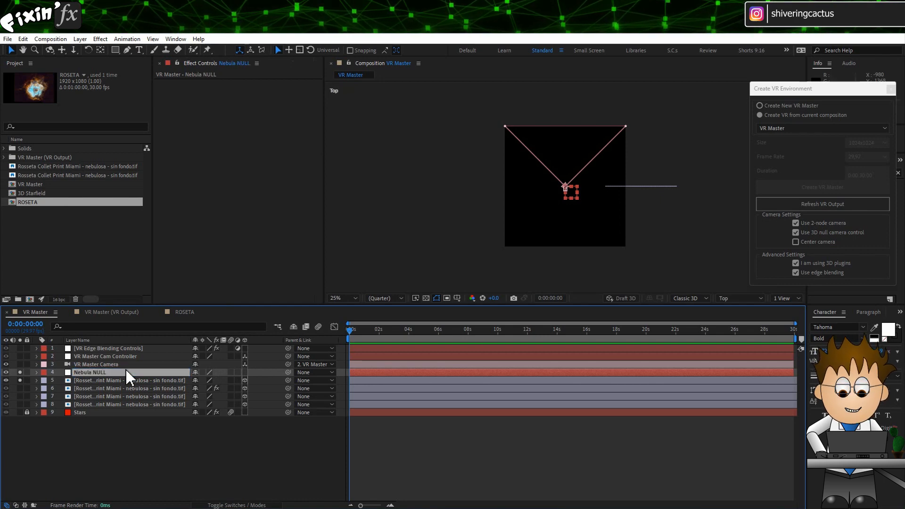
# Step: Make Nebula NULL a 3D layer, parent it to the first nebula image layer, and move it horizontally in the Top view
pyautogui.click(244, 372)
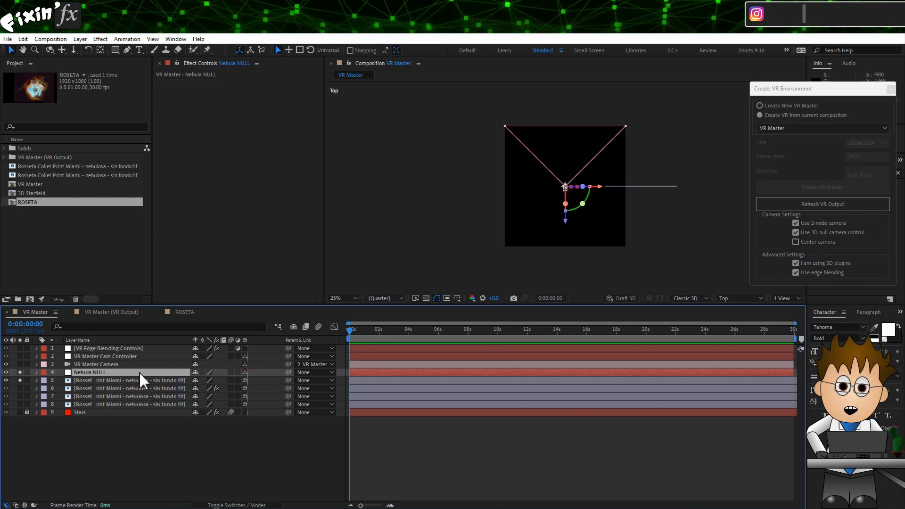
pyautogui.moveTo(288, 372); pyautogui.dragTo(161, 377)
pyautogui.press('p')
pyautogui.click(104, 388)
pyautogui.click(103, 373)
pyautogui.press('a')
pyautogui.moveTo(586, 186); pyautogui.dragTo(668, 193)
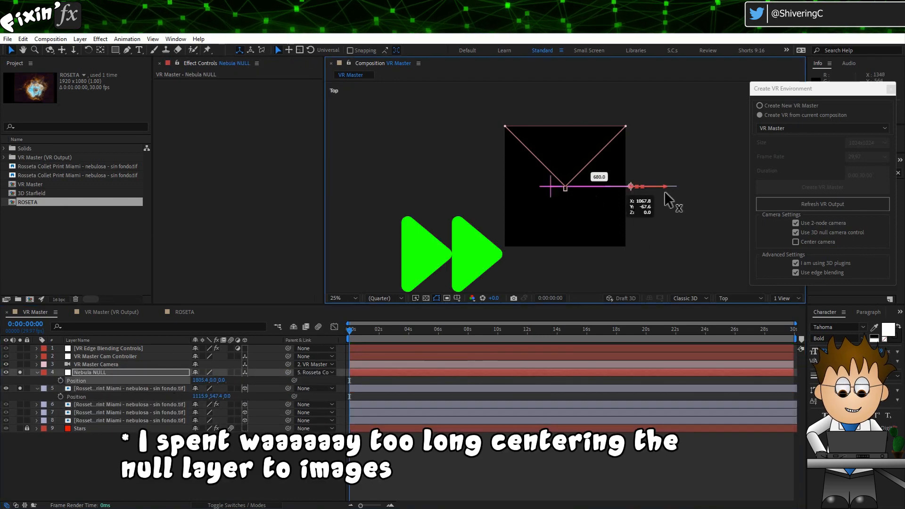
# Step: Set a coordinate of Nebula NULL's Position to 0
pyautogui.click(127, 412)
pyautogui.keyDown('shift'); pyautogui.click(127, 389); pyautogui.keyUp('shift')
pyautogui.click(106, 372)
pyautogui.click(198, 381)
pyautogui.write('0')
# Step: In the Front view, center Nebula NULL on the nebula and parent the four nebula image layers to it
pyautogui.scroll(1, 729, 212)
pyautogui.click(740, 299)
pyautogui.click(742, 346)
pyautogui.moveTo(502, 209); pyautogui.dragTo(607, 229)
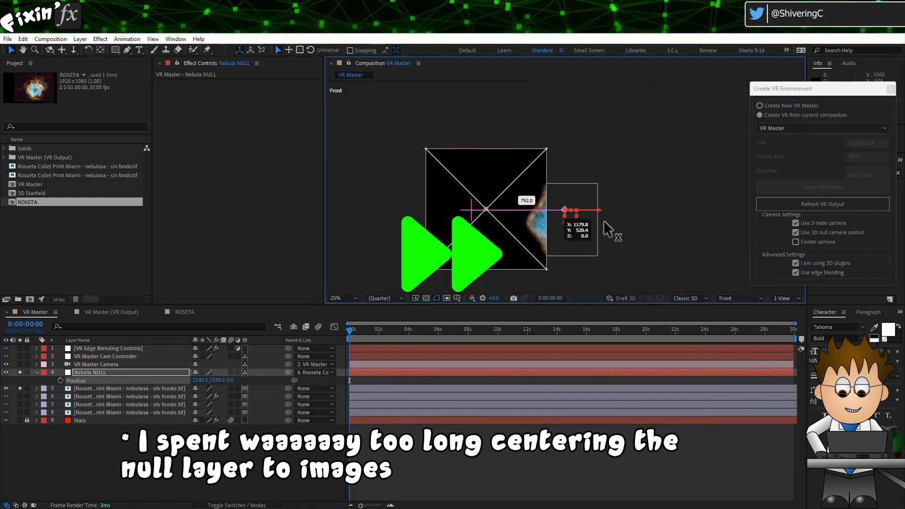
pyautogui.moveTo(288, 389); pyautogui.dragTo(109, 372)
pyautogui.moveTo(561, 219); pyautogui.dragTo(484, 212)
# Step: Switch the viewer back to the Active Camera view at 100% magnification
pyautogui.click(740, 298)
pyautogui.click(750, 308)
pyautogui.hotkey('shift', '/')
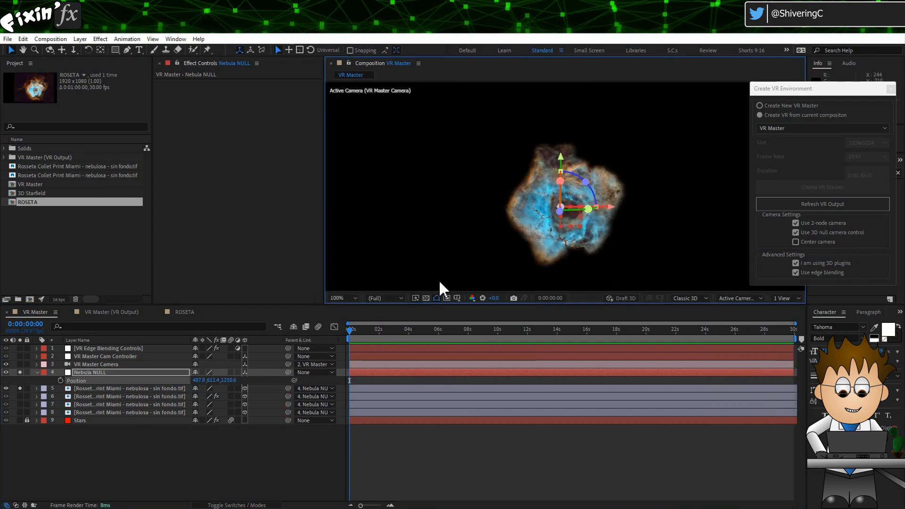
# Step: Keyframe the VR Master Cam Controller's Position from 512, 512, 0 at 0 s to 512, 648, 1257 at 10 s
pyautogui.click(133, 358)
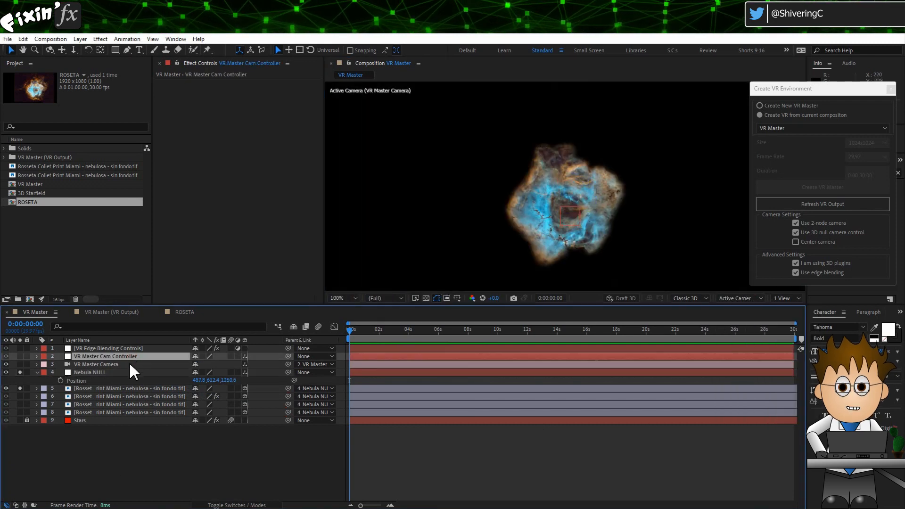
pyautogui.press('p')
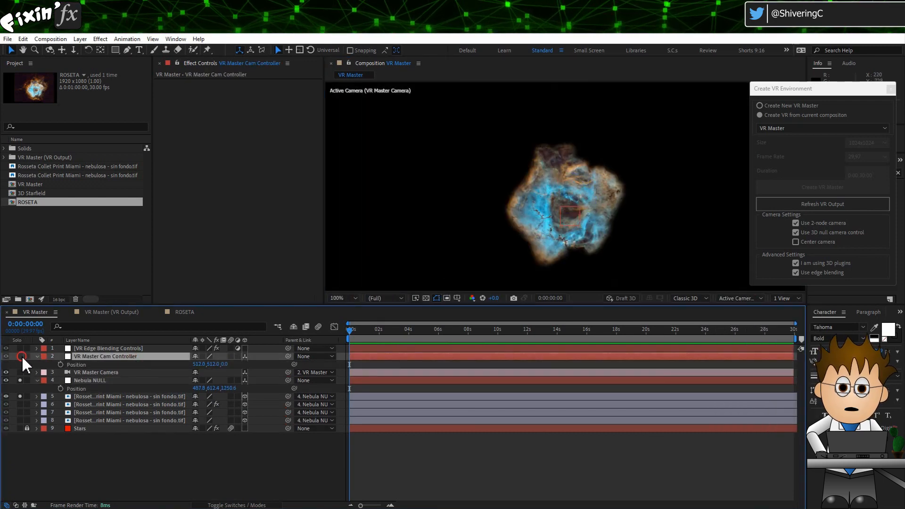
pyautogui.click(60, 364)
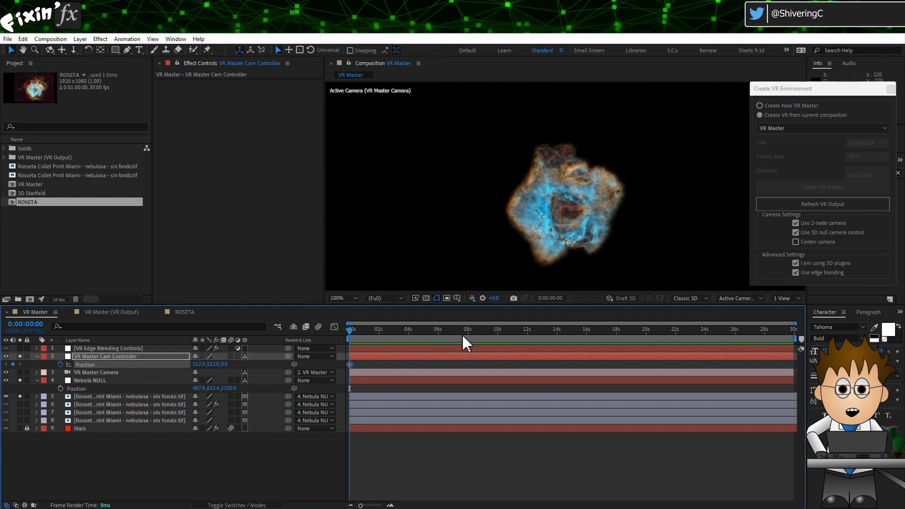
pyautogui.moveTo(463, 336); pyautogui.dragTo(497, 335)
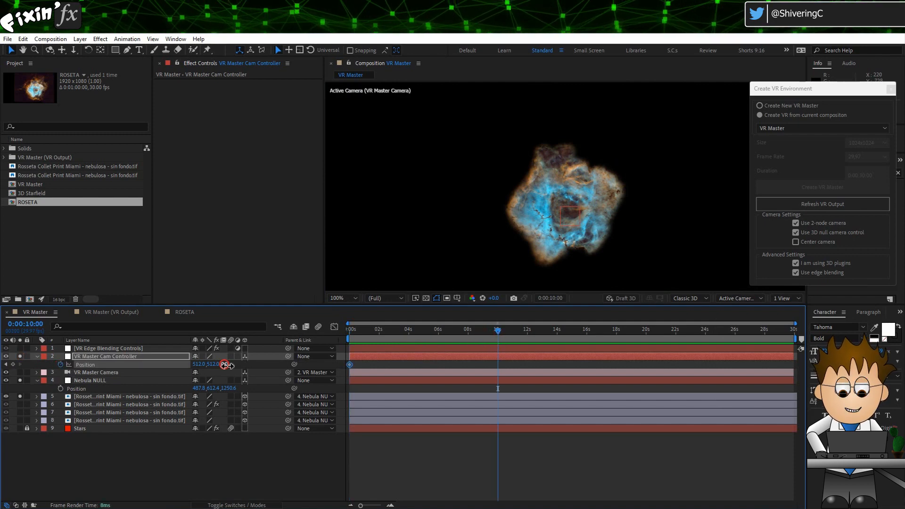
pyautogui.moveTo(226, 364); pyautogui.dragTo(657, 364)
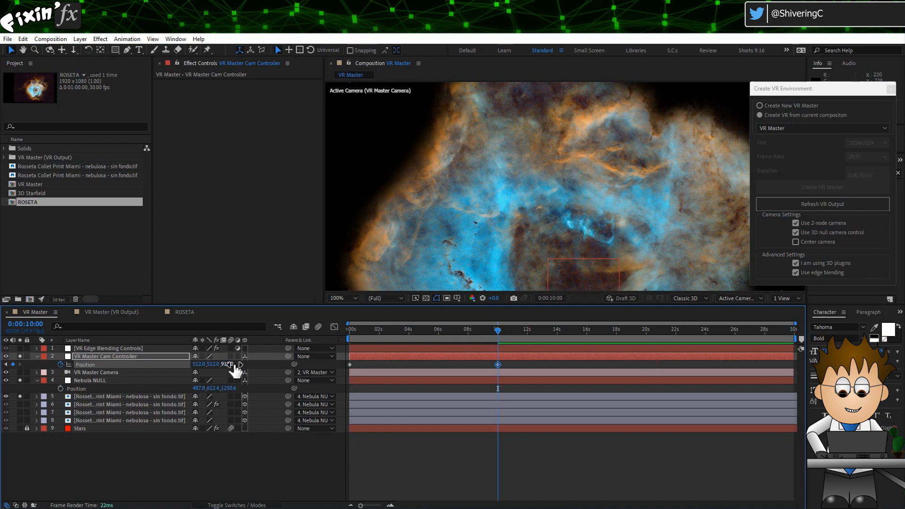
pyautogui.moveTo(213, 364); pyautogui.dragTo(282, 367)
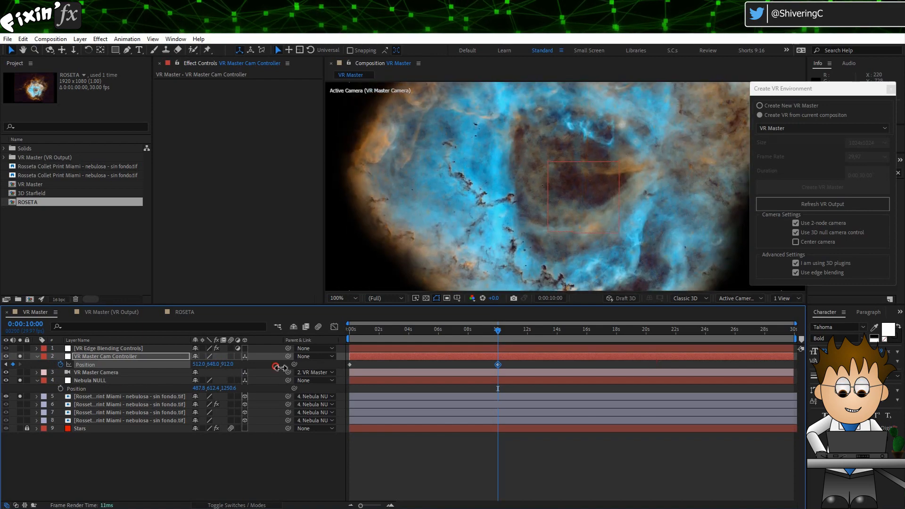
pyautogui.moveTo(226, 364); pyautogui.dragTo(386, 364)
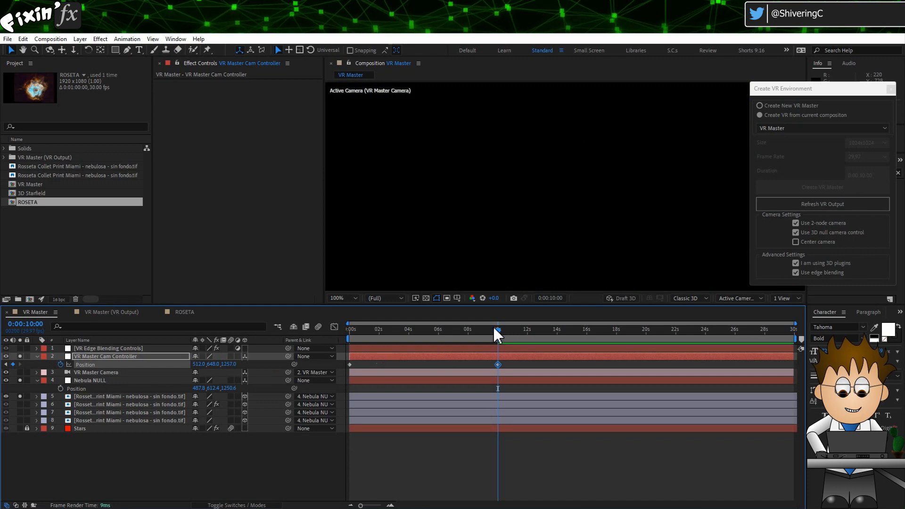
pyautogui.moveTo(495, 334); pyautogui.dragTo(312, 353)
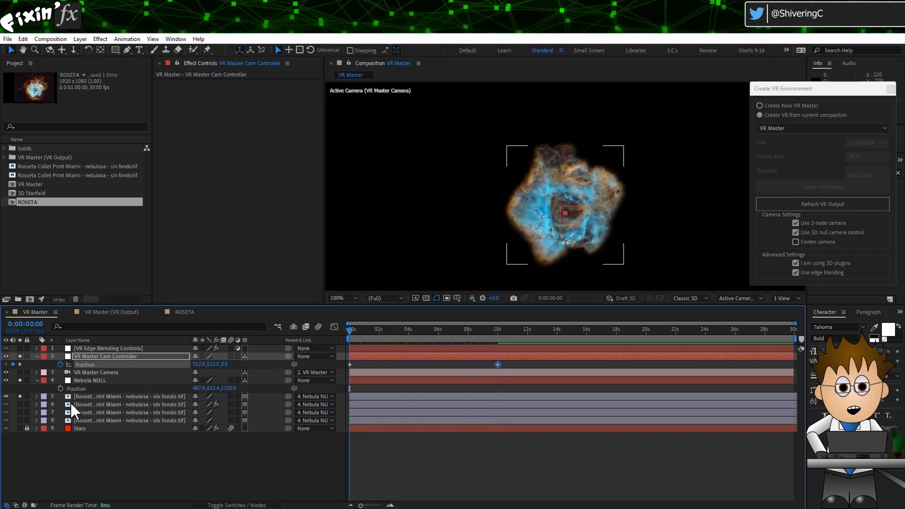
# Step: Parent the first nebula image layer to the second nebula image layer and reveal the second layer's Scale
pyautogui.click(110, 396)
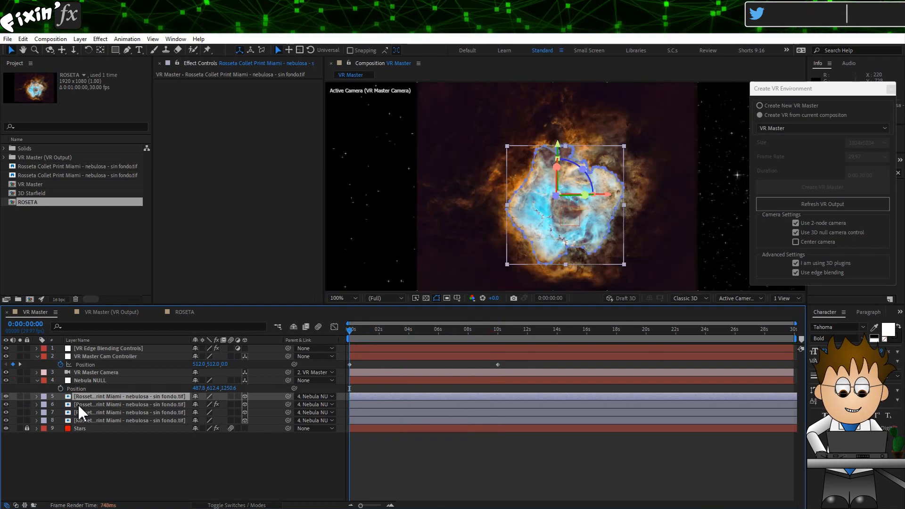
pyautogui.click(79, 403)
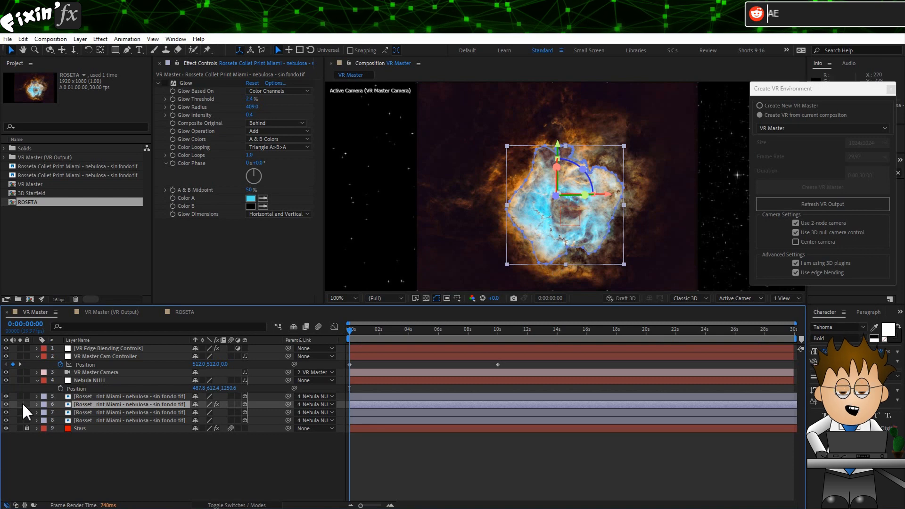
pyautogui.click(5, 404)
pyautogui.click(5, 404)
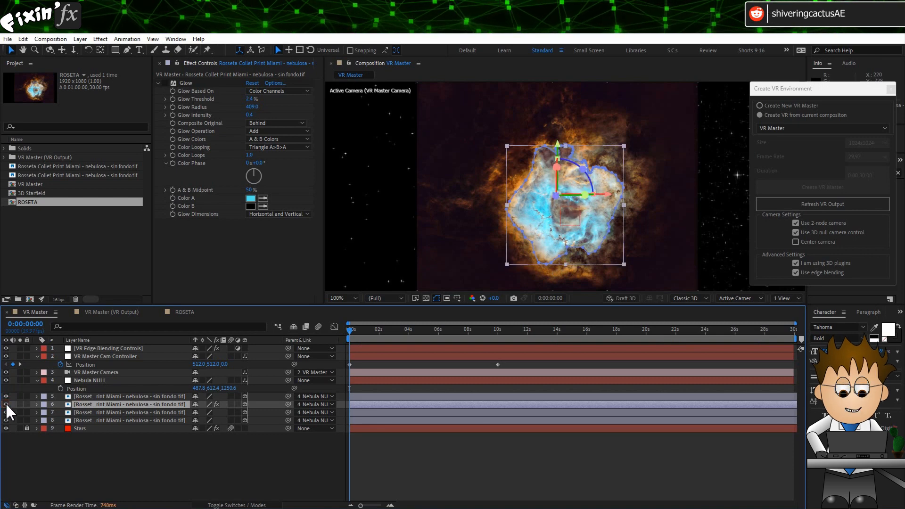
pyautogui.press('F4')
pyautogui.press('s')
pyautogui.moveTo(235, 396); pyautogui.dragTo(205, 413)
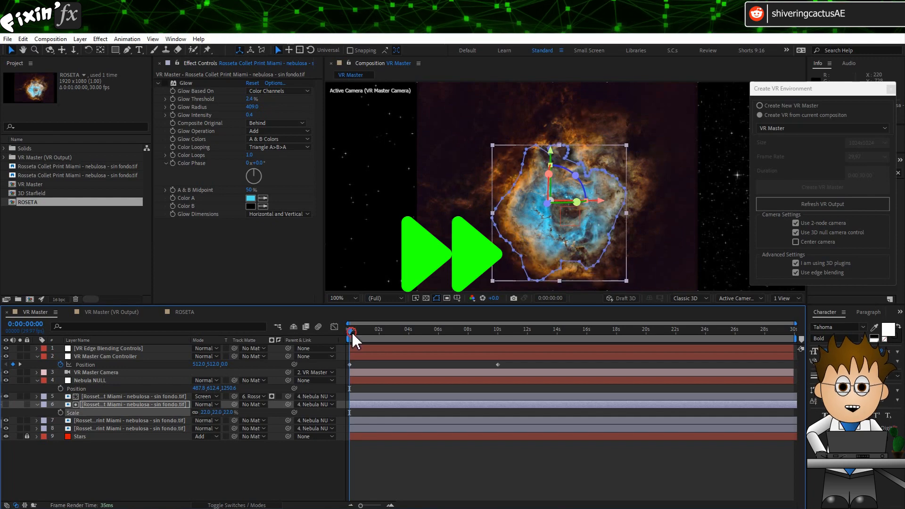
pyautogui.moveTo(353, 332); pyautogui.dragTo(382, 334)
# Step: Solo the first two nebula layers and re-link the first nebula layer's parent to the second nebula layer
pyautogui.click(19, 404)
pyautogui.click(20, 396)
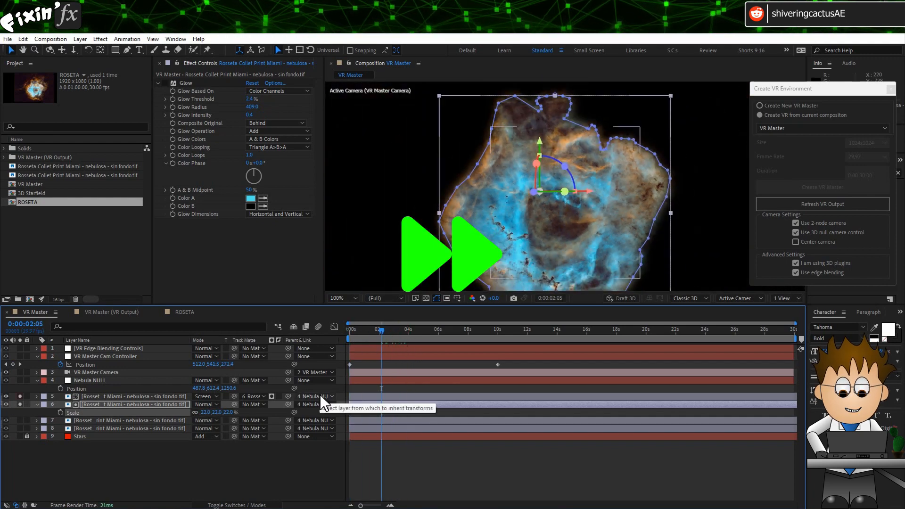
pyautogui.click(141, 404)
pyautogui.click(179, 396)
pyautogui.click(254, 397)
pyautogui.click(279, 294)
pyautogui.moveTo(289, 396); pyautogui.dragTo(118, 405)
pyautogui.click(20, 396)
pyautogui.click(19, 405)
pyautogui.click(6, 404)
pyautogui.click(156, 405)
pyautogui.click(142, 397)
# Step: Set the second nebula layer's Scale to 37% and parent the first nebula layer to Nebula NULL
pyautogui.press('s')
pyautogui.click(141, 412)
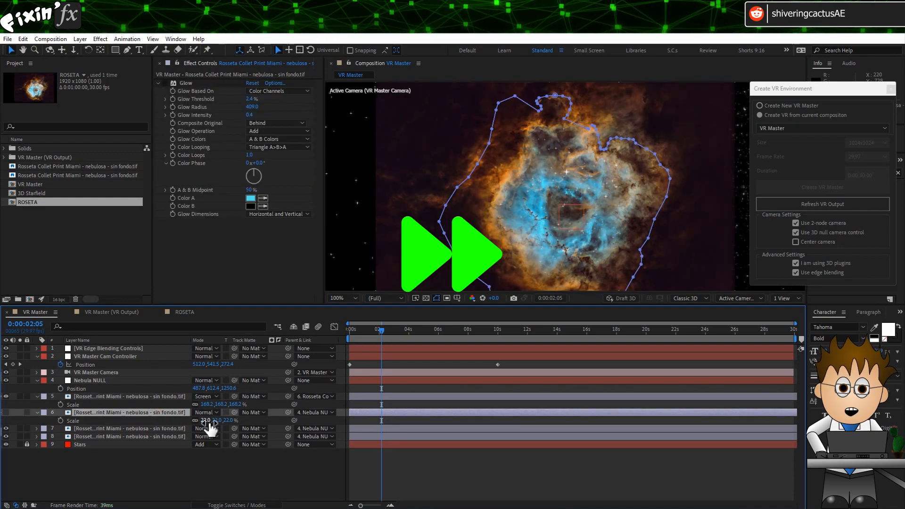
pyautogui.click(167, 488)
pyautogui.moveTo(288, 396); pyautogui.dragTo(94, 381)
pyautogui.click(206, 421)
pyautogui.write('37')
pyautogui.click(141, 412)
pyautogui.click(6, 413)
# Step: Parent the first nebula layer to the second nebula layer again and set the second layer's Scale to 22%
pyautogui.click(164, 397)
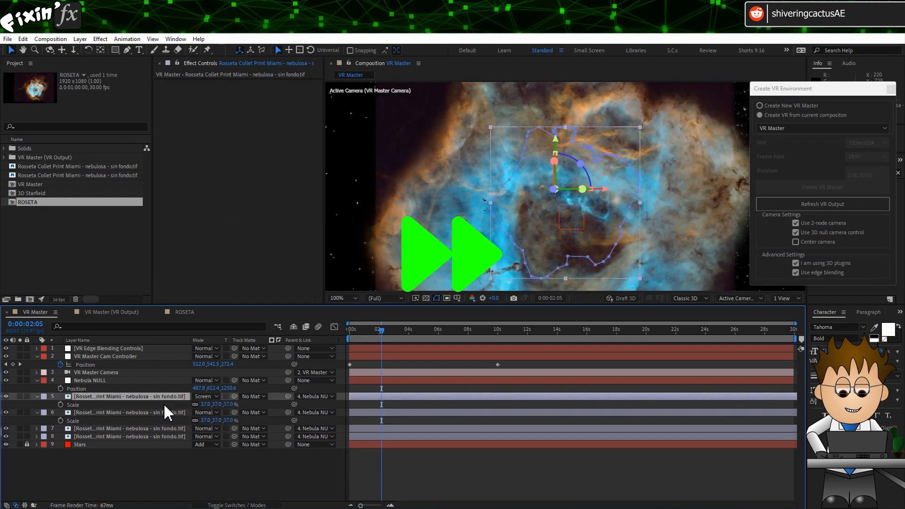
pyautogui.press('p')
pyautogui.click(164, 413)
pyautogui.click(227, 421)
pyautogui.write('-500')
pyautogui.click(228, 405)
pyautogui.moveTo(288, 397); pyautogui.dragTo(146, 412)
pyautogui.click(141, 412)
pyautogui.press('s')
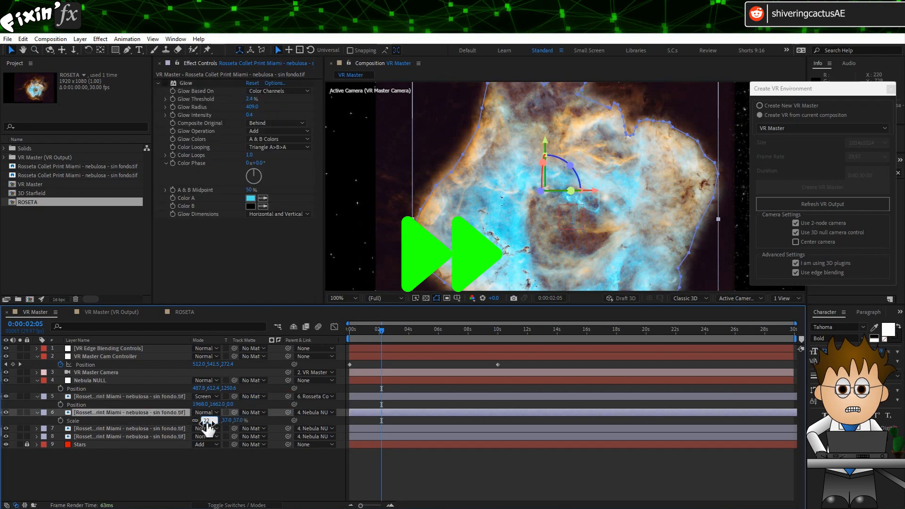
pyautogui.click(206, 421)
pyautogui.write('22')
pyautogui.moveTo(386, 330); pyautogui.dragTo(348, 330)
# Step: Set the third nebula image layer's Y Rotation to 25°
pyautogui.click(105, 429)
pyautogui.press('r')
pyautogui.moveTo(206, 452); pyautogui.dragTo(220, 451)
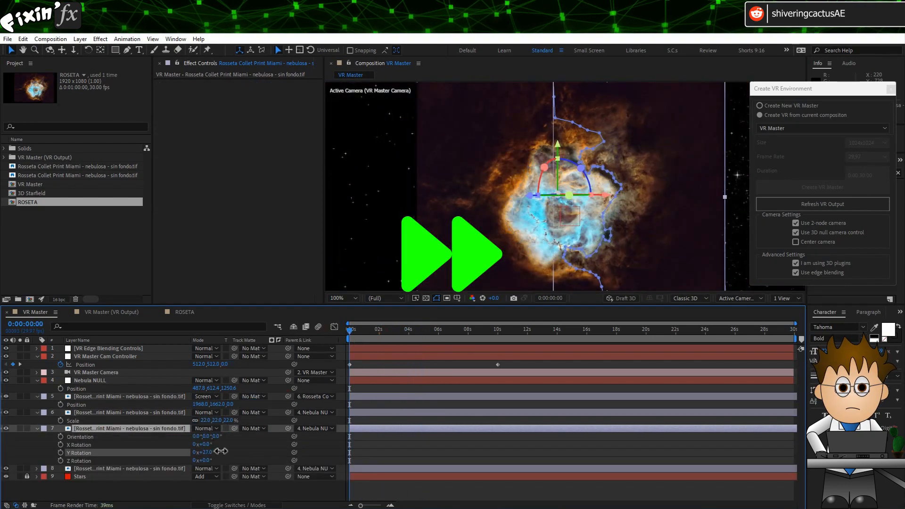
pyautogui.click(142, 469)
pyautogui.press('r')
pyautogui.click(37, 428)
pyautogui.click(73, 421)
pyautogui.moveTo(350, 330)
pyautogui.mouseDown()
pyautogui.moveTo(409, 330)
pyautogui.moveTo(352, 327)
pyautogui.mouseUp()
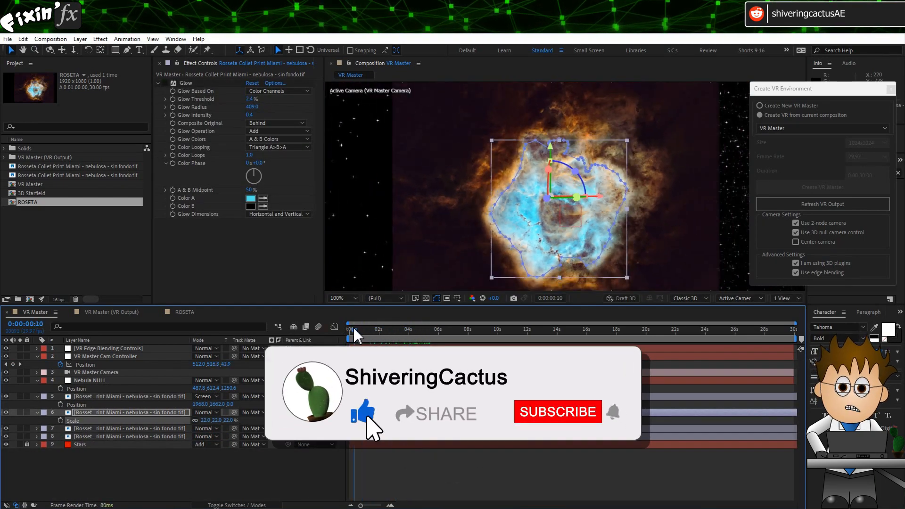
pyautogui.click(105, 429)
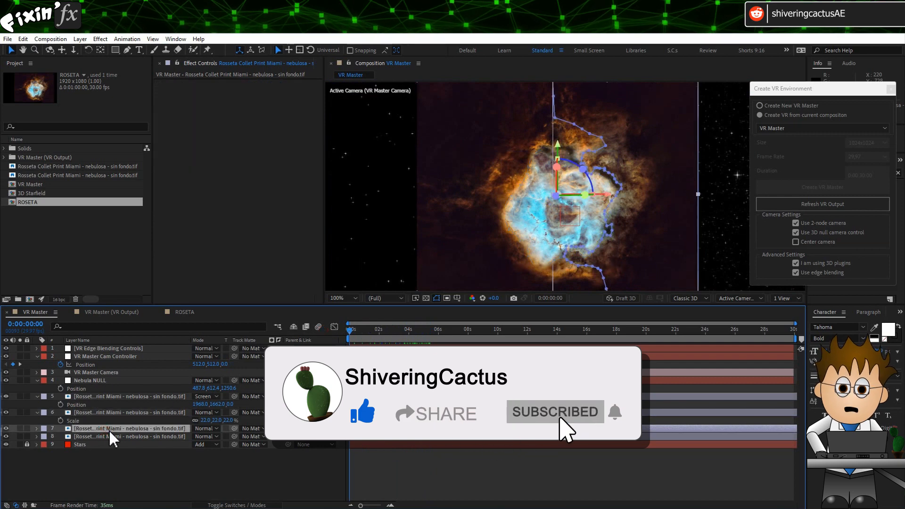
pyautogui.press('r')
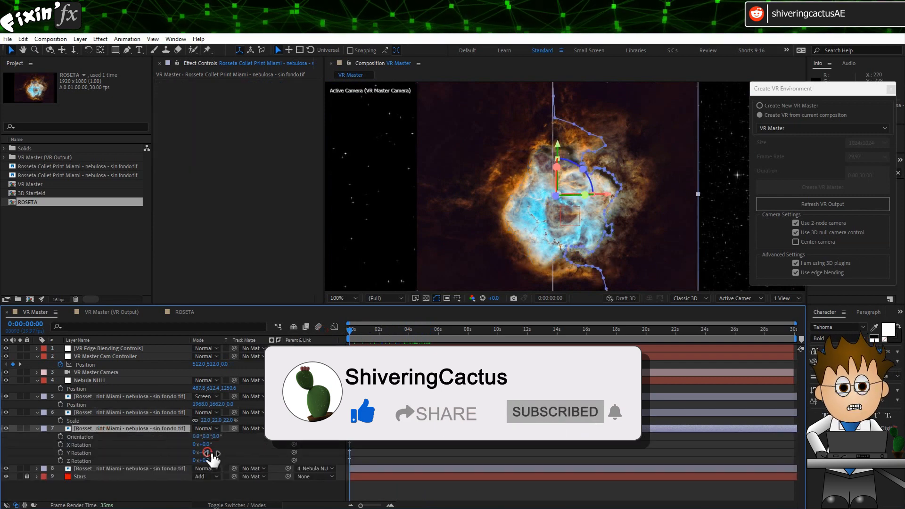
pyautogui.moveTo(208, 452); pyautogui.dragTo(216, 451)
# Step: Set the fourth nebula image layer's Y Rotation to -27°
pyautogui.click(140, 468)
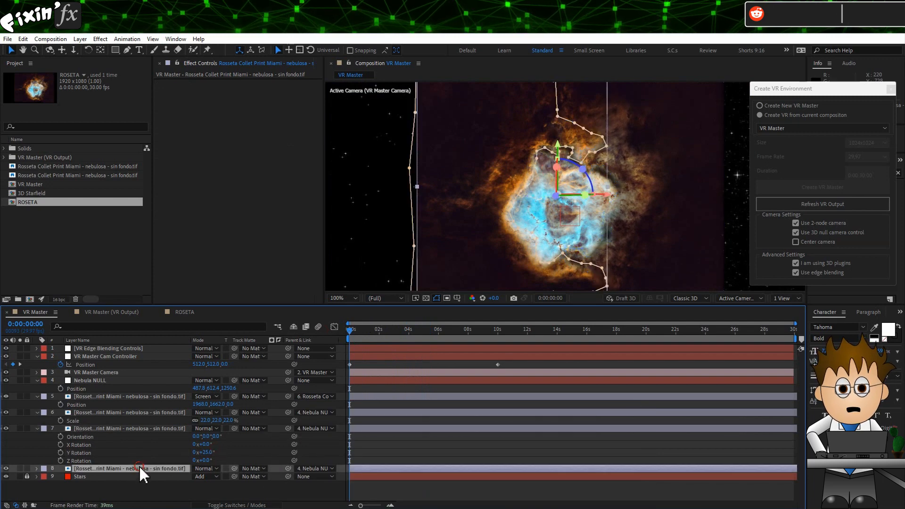
pyautogui.press('r')
pyautogui.moveTo(202, 493); pyautogui.dragTo(196, 494)
pyautogui.click(369, 331)
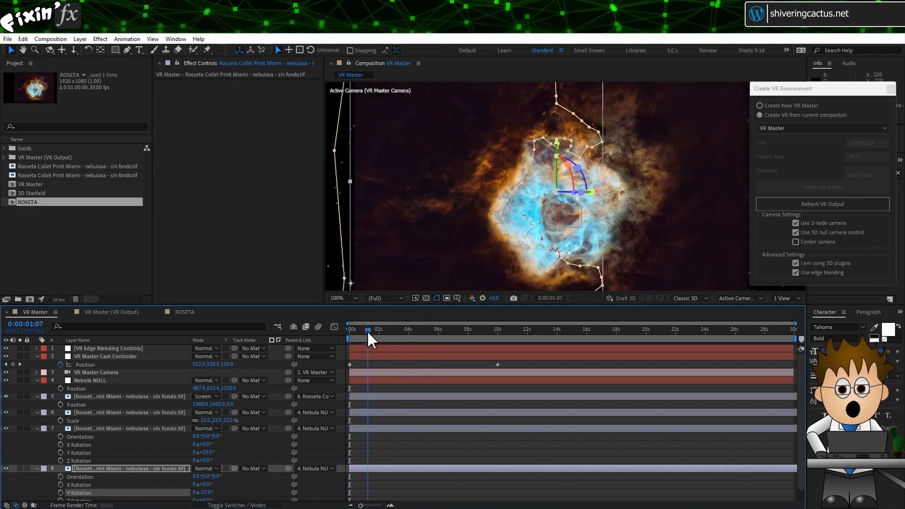
pyautogui.moveTo(370, 339); pyautogui.dragTo(373, 337)
# Step: Set the fourth nebula image layer's blending mode to Screen
pyautogui.click(206, 469)
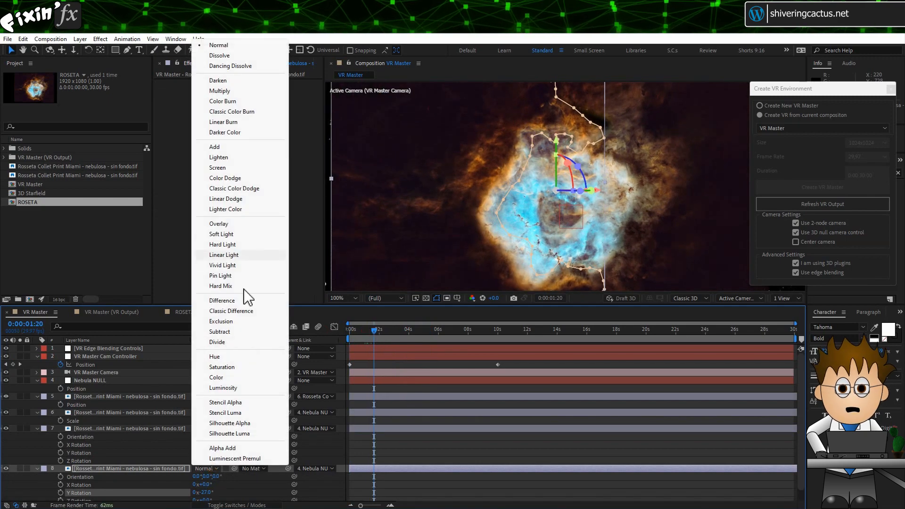
pyautogui.click(231, 157)
pyautogui.click(214, 469)
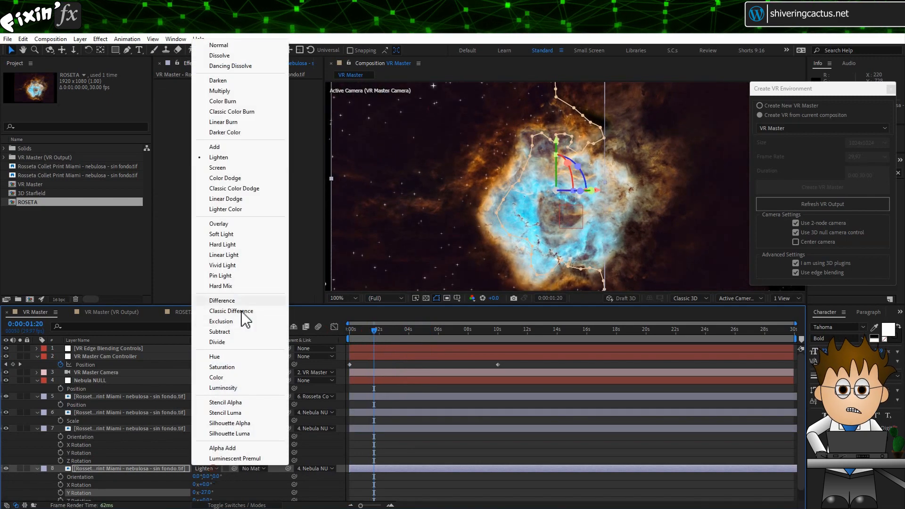
pyautogui.click(240, 169)
# Step: Set the blending mode of the third and second nebula image layers to Screen
pyautogui.click(378, 333)
pyautogui.moveTo(378, 333); pyautogui.dragTo(300, 333)
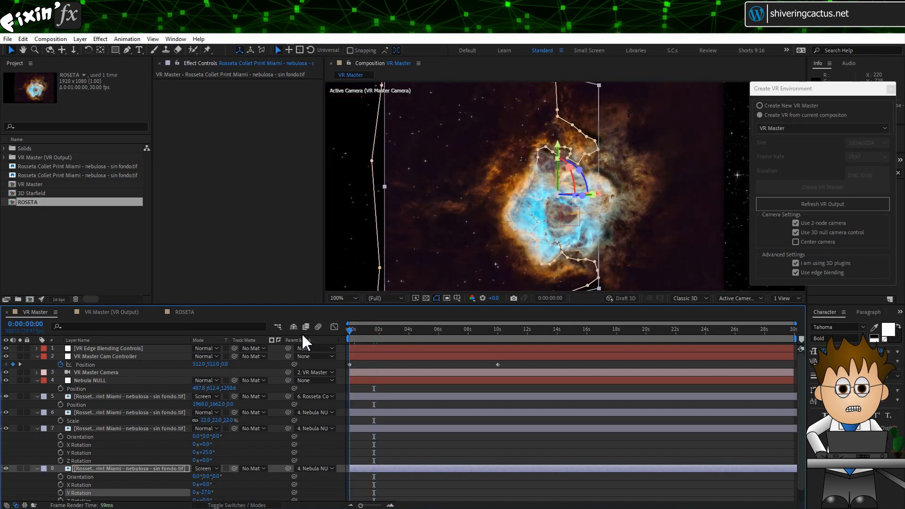
pyautogui.click(343, 299)
pyautogui.click(350, 320)
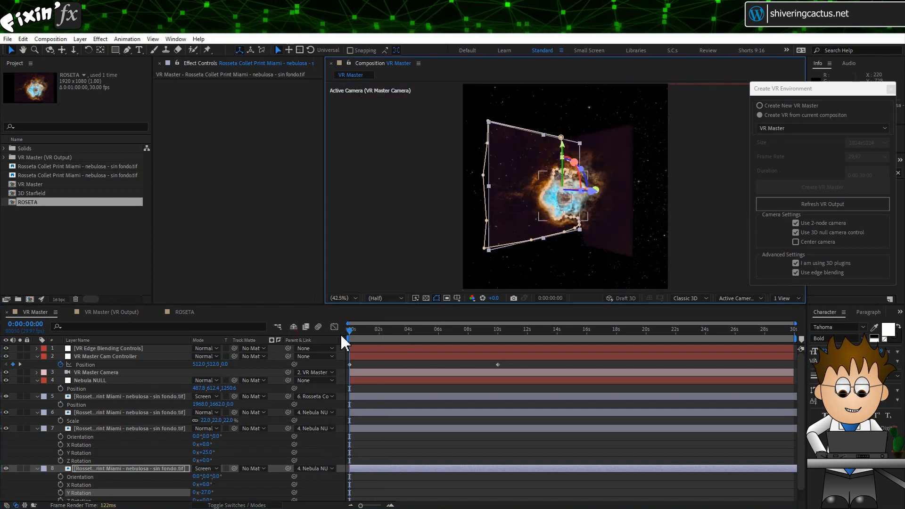
pyautogui.click(216, 428)
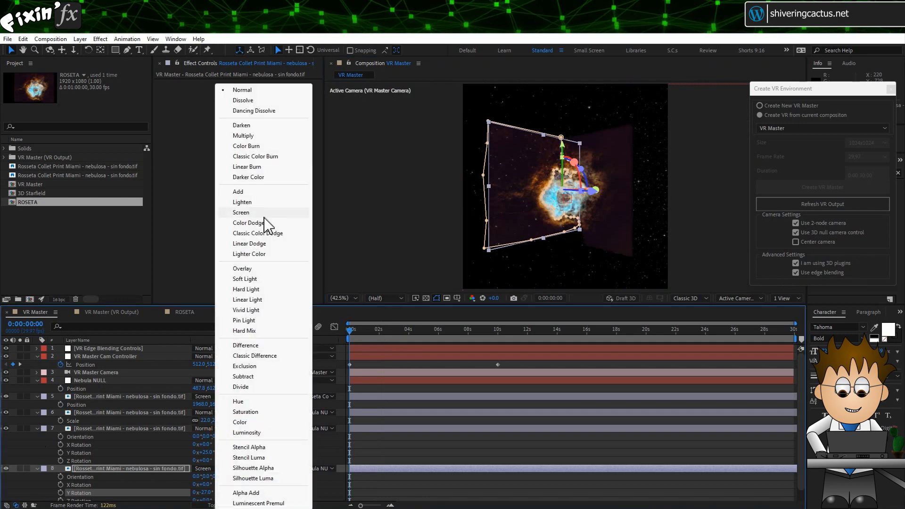
pyautogui.click(264, 214)
pyautogui.click(206, 413)
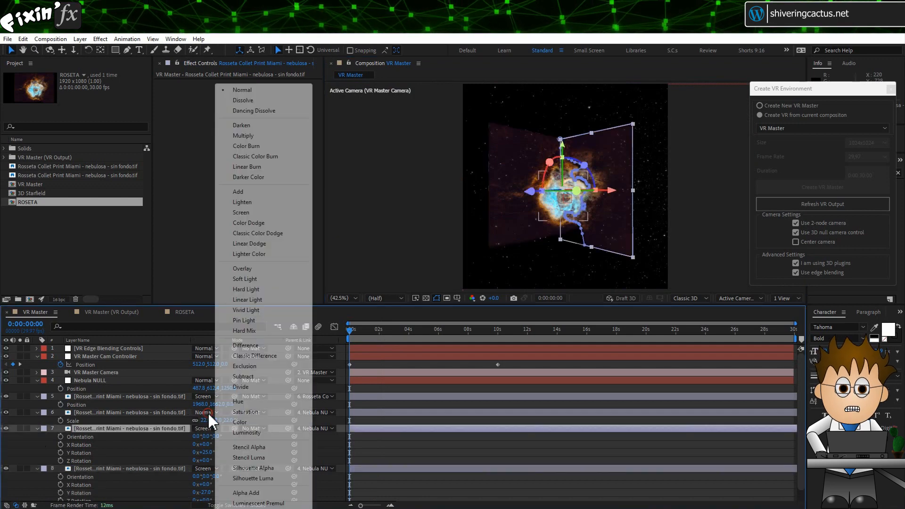
pyautogui.click(255, 213)
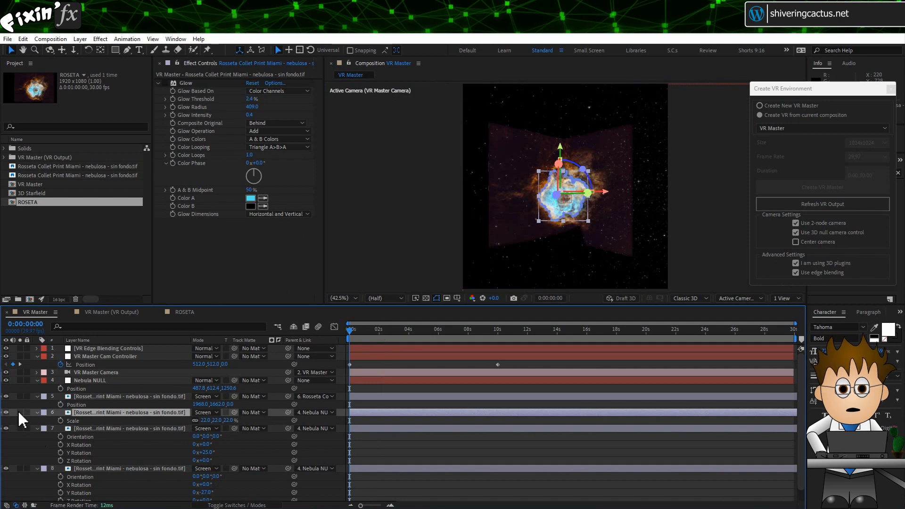
# Step: Turn the first nebula layer's visibility back on and collapse the nebula layers' properties
pyautogui.click(6, 397)
pyautogui.click(37, 396)
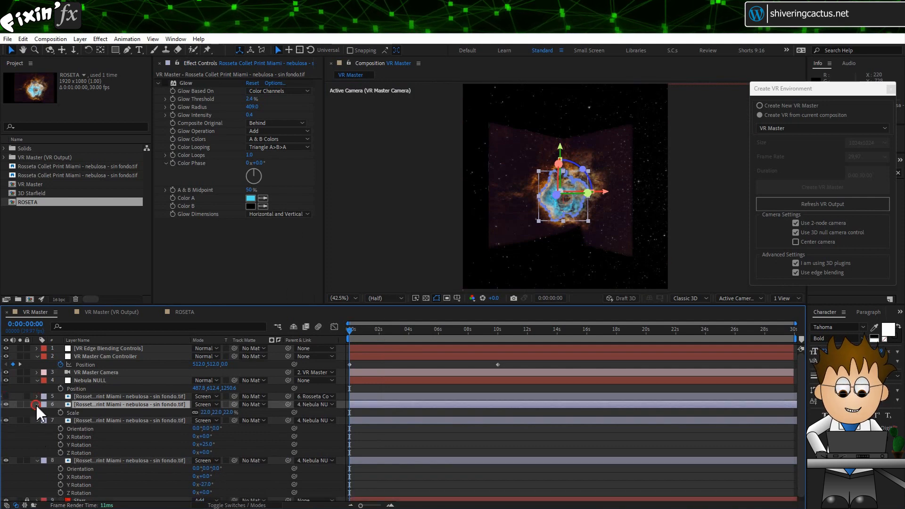
pyautogui.click(38, 405)
pyautogui.click(37, 412)
pyautogui.click(38, 420)
pyautogui.click(53, 437)
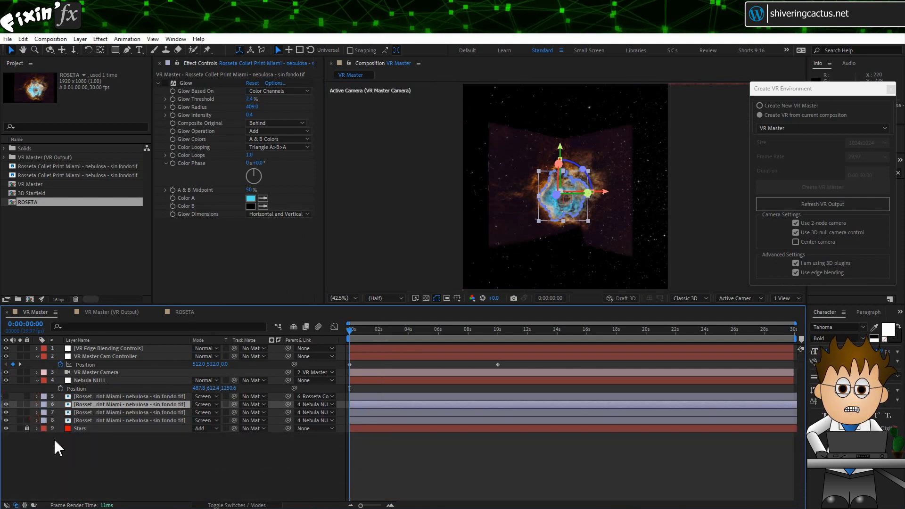
# Step: Scrub through the timeline to preview the camera move through the nebula
pyautogui.scroll(1, 557, 193)
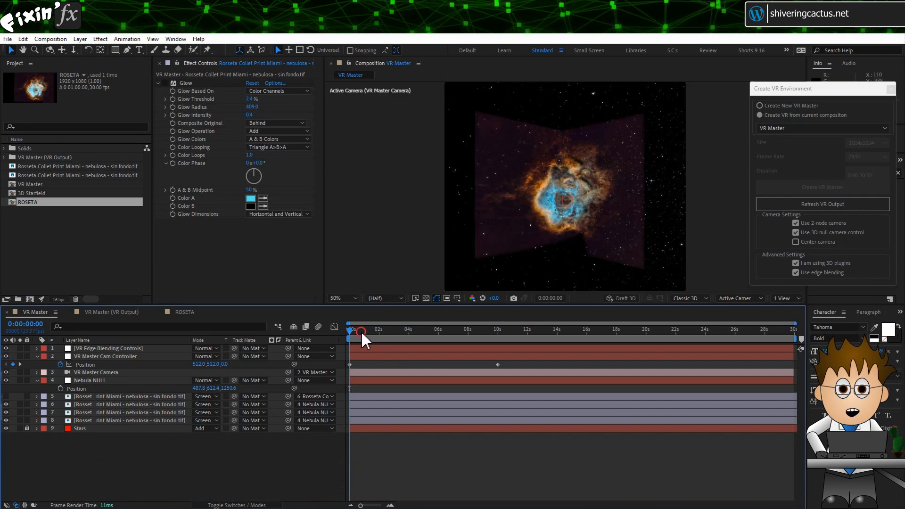
pyautogui.moveTo(362, 330); pyautogui.dragTo(393, 334)
pyautogui.moveTo(404, 330); pyautogui.dragTo(450, 327)
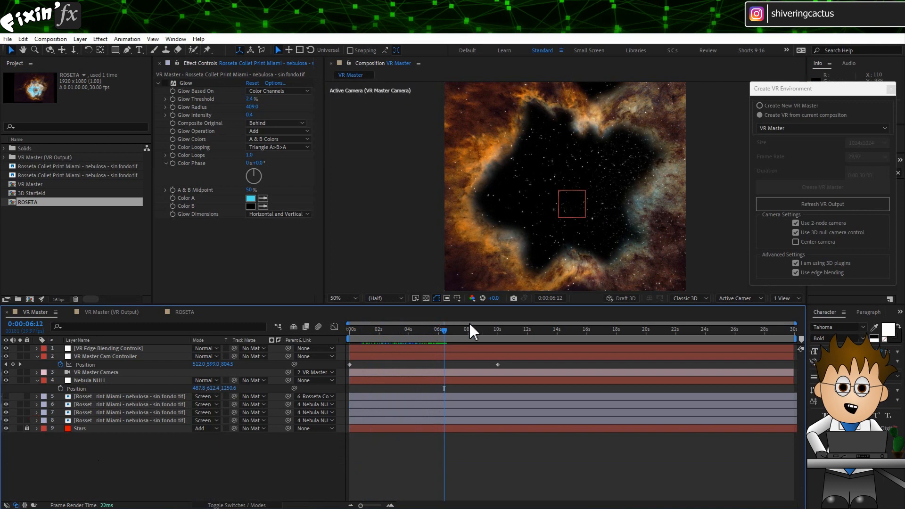
# Step: Duplicate a nebula image layer and move the copy down to sit just above the Stars layer
pyautogui.click(120, 404)
pyautogui.hotkey('ctrl', 'd')
pyautogui.moveTo(123, 404); pyautogui.dragTo(121, 429)
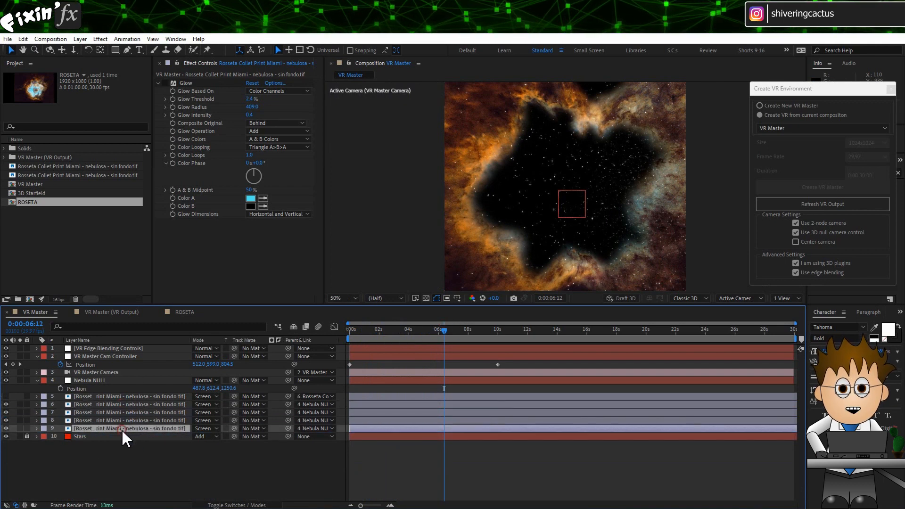
# Step: Set the duplicated layer's Z position to 0
pyautogui.press('p')
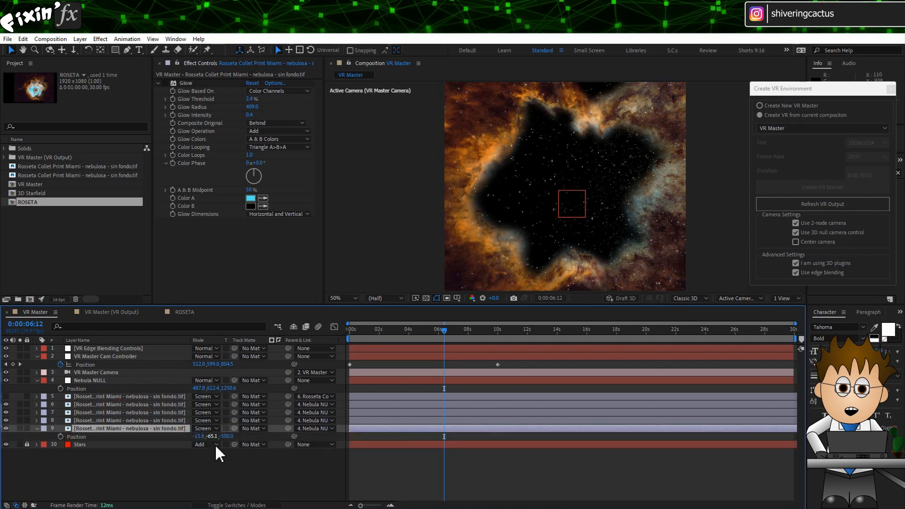
pyautogui.press('Return')
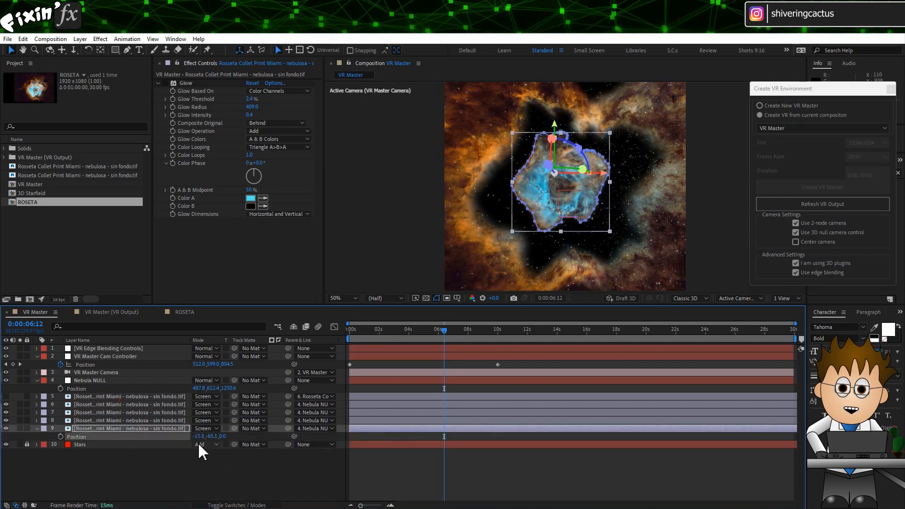
# Step: Scale the duplicated nebula layer up to 46%
pyautogui.press('s')
pyautogui.moveTo(202, 439); pyautogui.dragTo(216, 439)
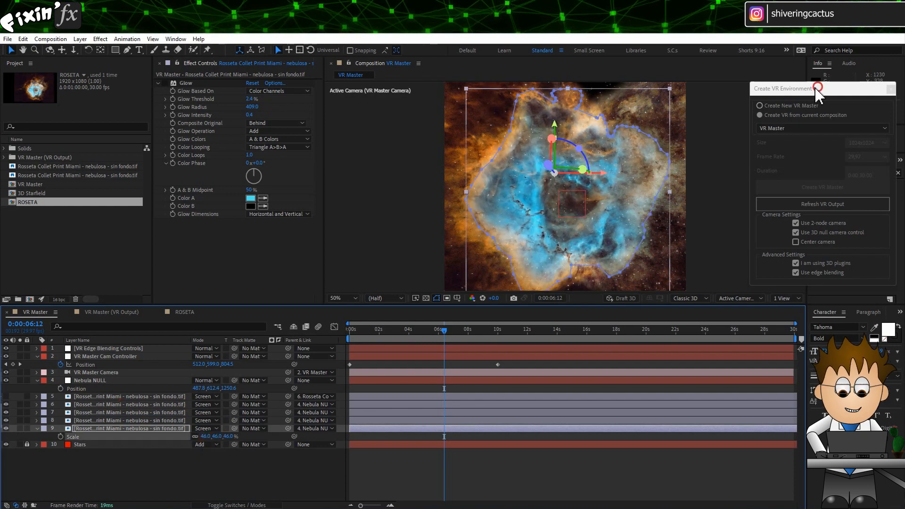
# Step: Search the effects for Tritone and apply it to the duplicated nebula layer
pyautogui.moveTo(818, 89); pyautogui.dragTo(726, 80)
pyautogui.click(840, 172)
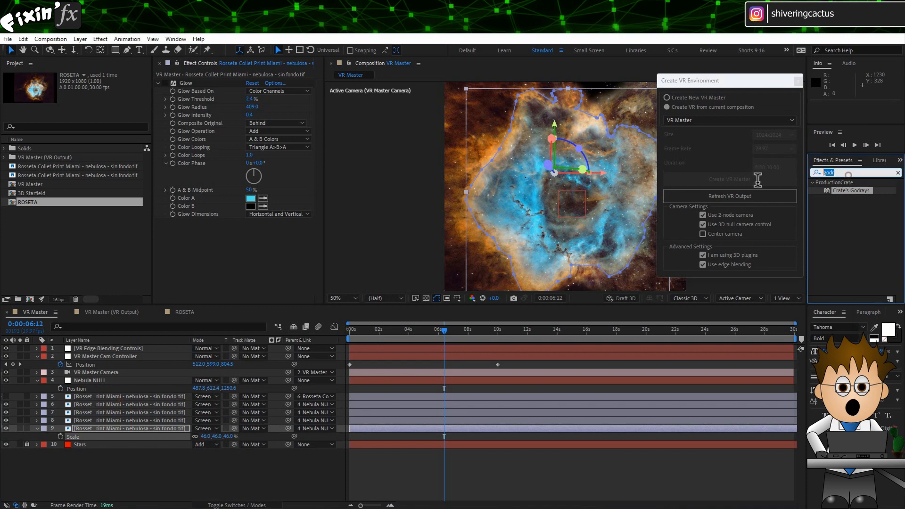
pyautogui.write('triton')
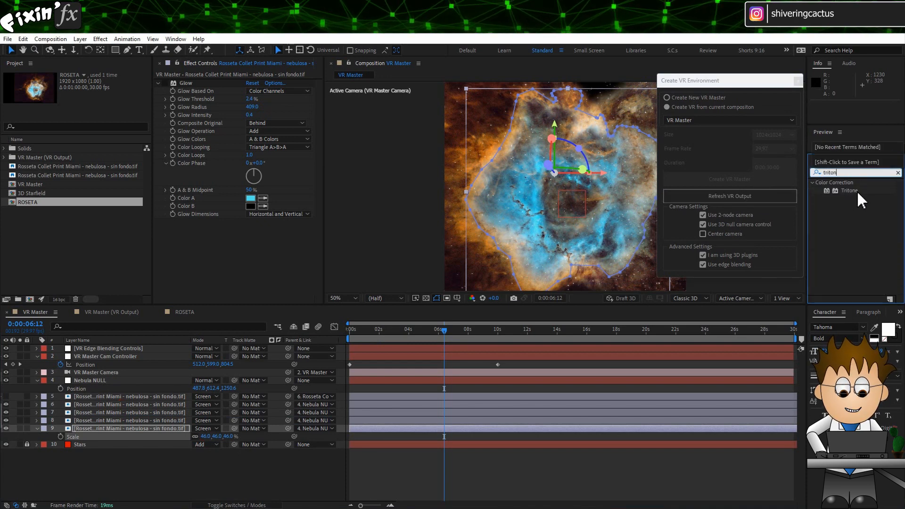
pyautogui.moveTo(854, 191); pyautogui.dragTo(114, 432)
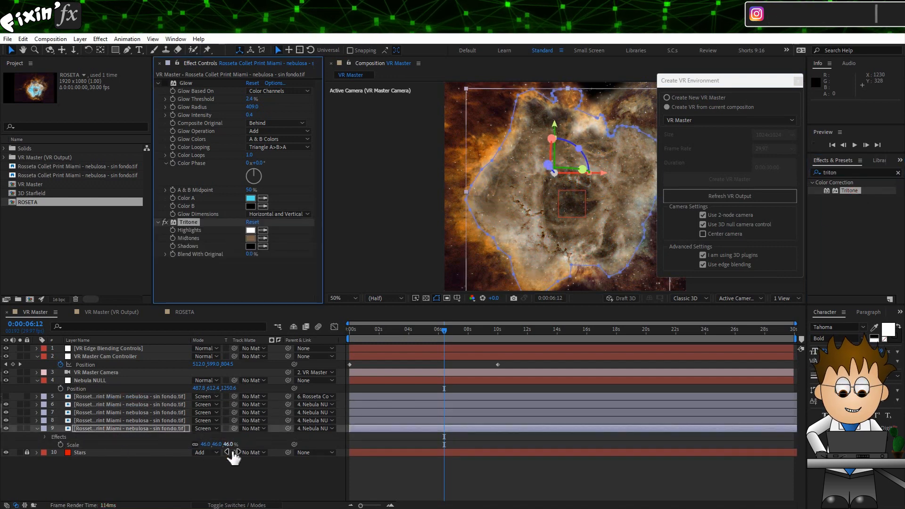
# Step: Set the duplicated layer's scale to 57%
pyautogui.press('p')
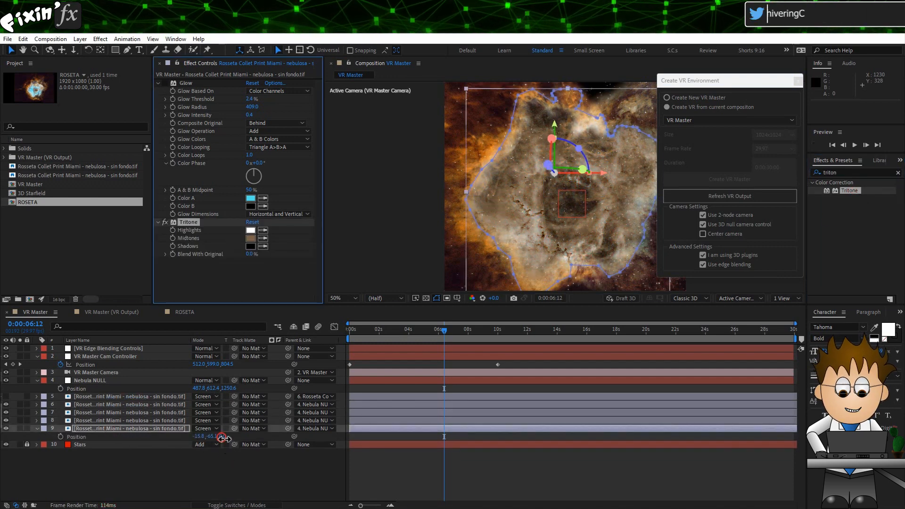
pyautogui.moveTo(223, 439)
pyautogui.mouseDown()
pyautogui.moveTo(262, 437)
pyautogui.moveTo(222, 438)
pyautogui.mouseUp()
pyautogui.press('s')
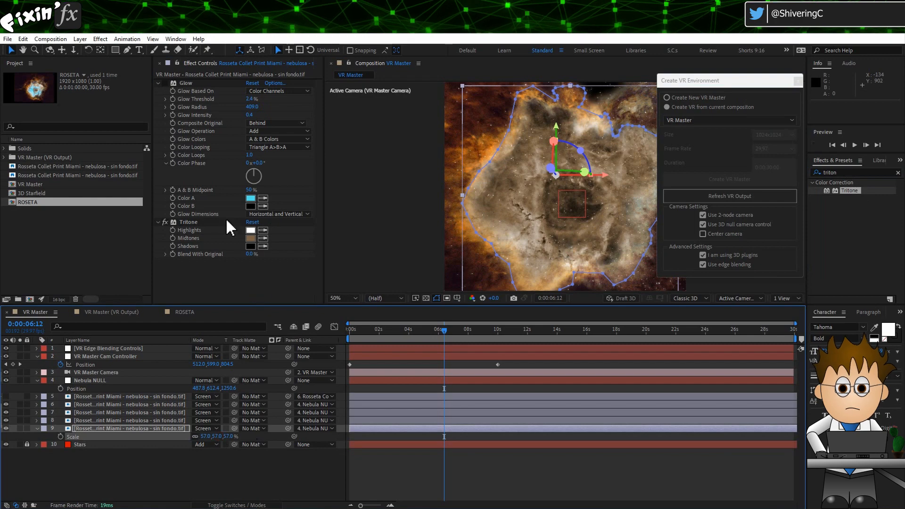
# Step: Sample the Tritone Highlights and Midtones colours from orange and dark brown areas of the nebula in the viewer
pyautogui.click(251, 231)
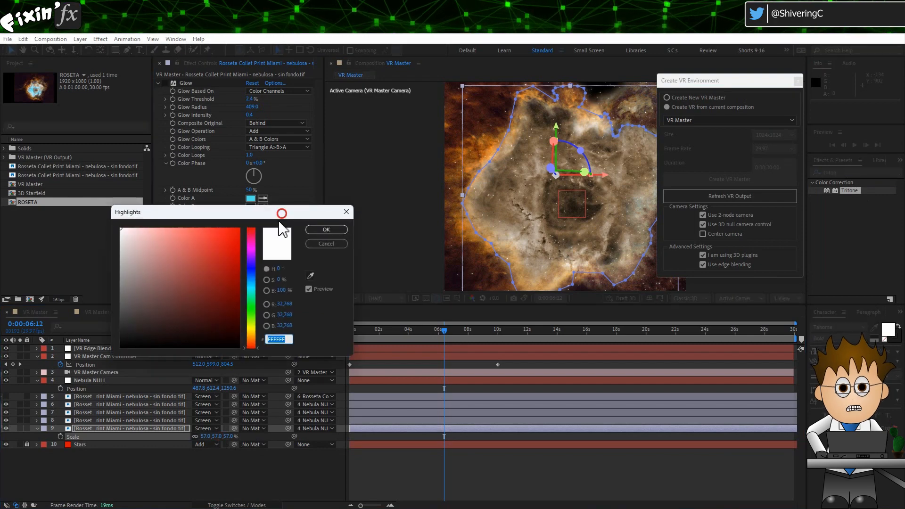
pyautogui.moveTo(283, 210); pyautogui.dragTo(232, 240)
pyautogui.click(267, 260)
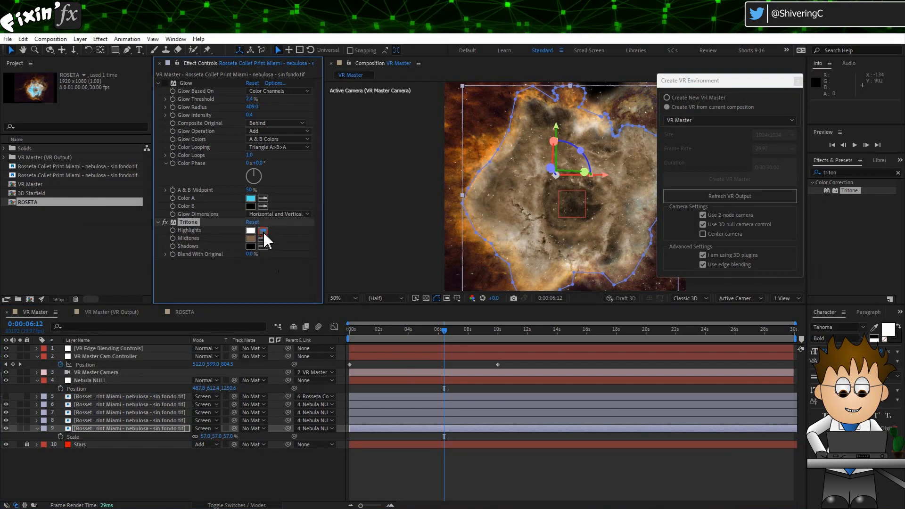
pyautogui.click(488, 155)
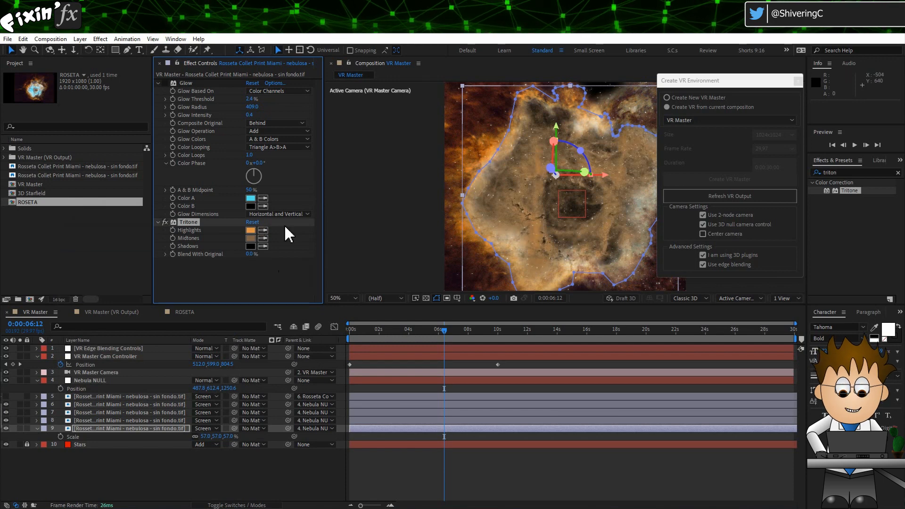
pyautogui.click(263, 239)
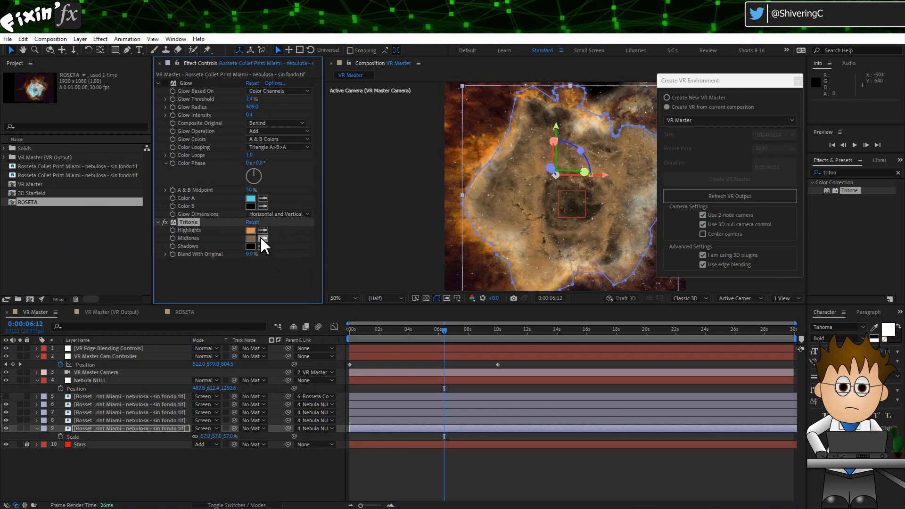
pyautogui.click(468, 276)
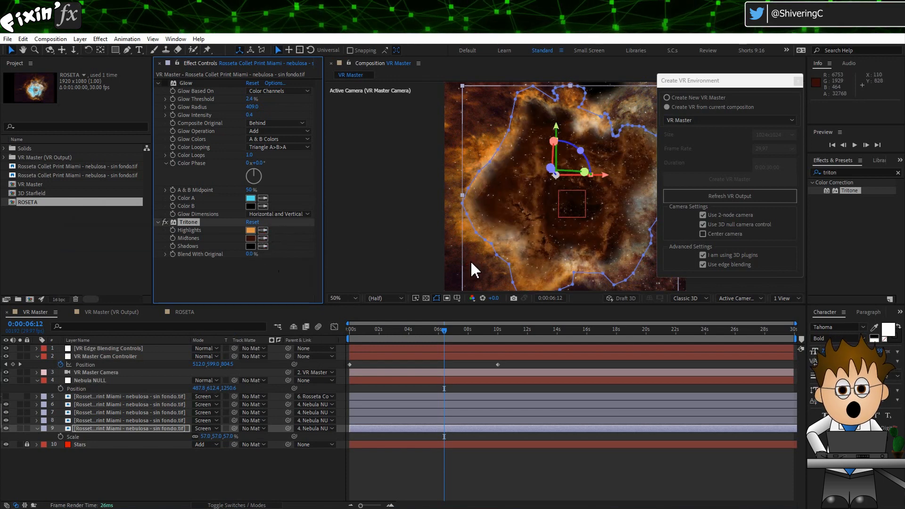
# Step: Set the duplicated layer's Z position to 98
pyautogui.click(118, 429)
pyautogui.press('p')
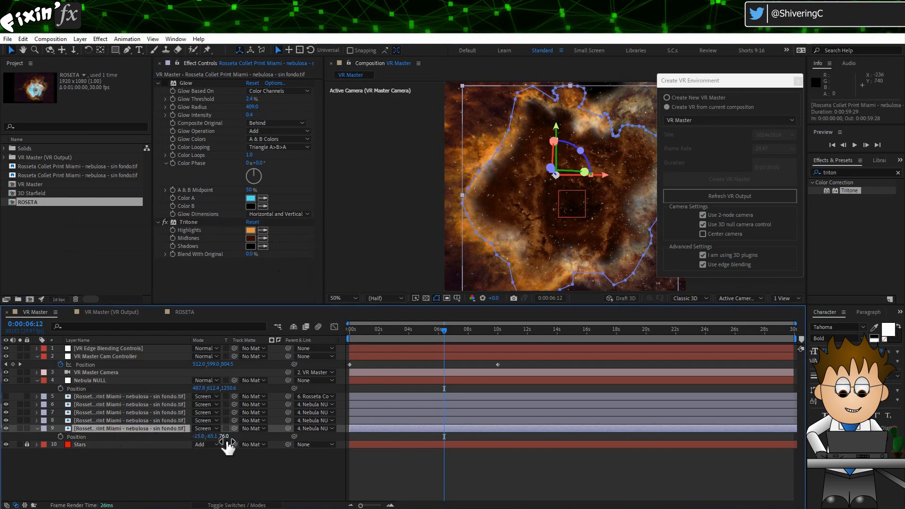
pyautogui.moveTo(224, 439); pyautogui.dragTo(235, 436)
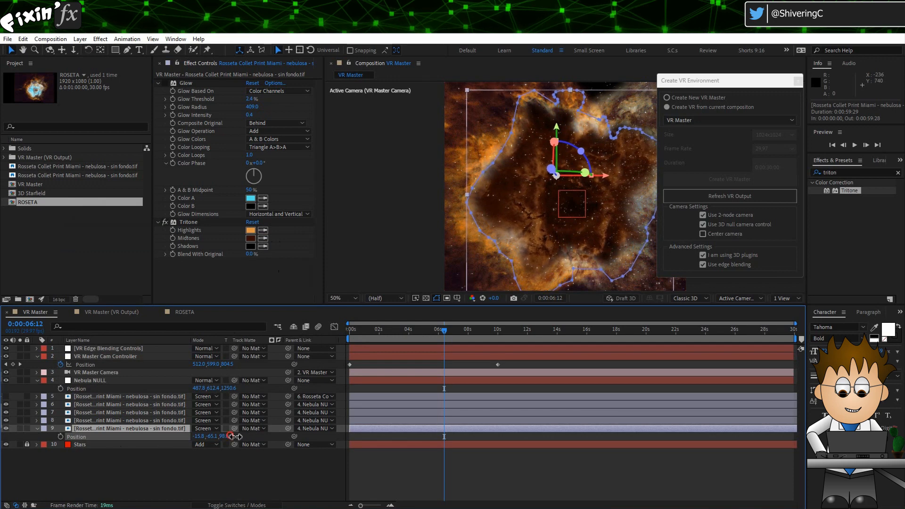
pyautogui.click(190, 496)
pyautogui.click(152, 429)
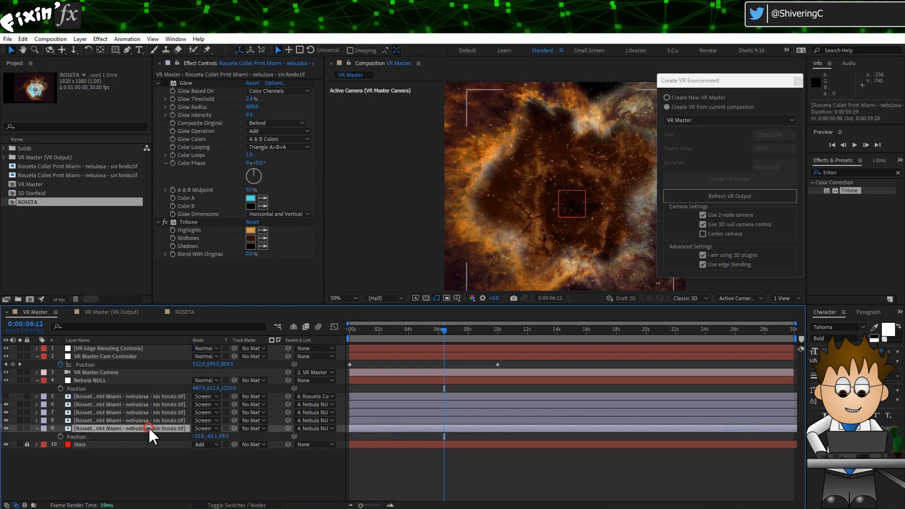
# Step: Set the layer's Mask Expansion to 205 pixels
pyautogui.press('m')
pyautogui.press('m')
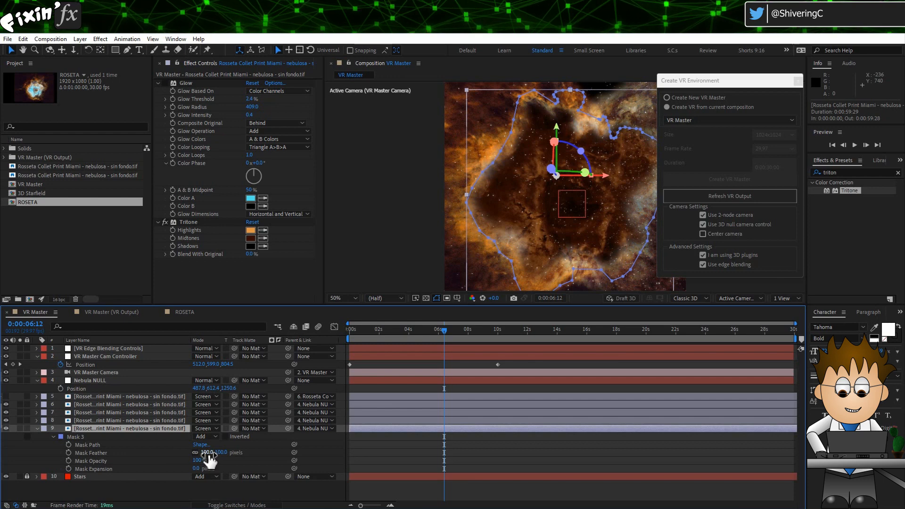
pyautogui.moveTo(197, 468); pyautogui.dragTo(289, 463)
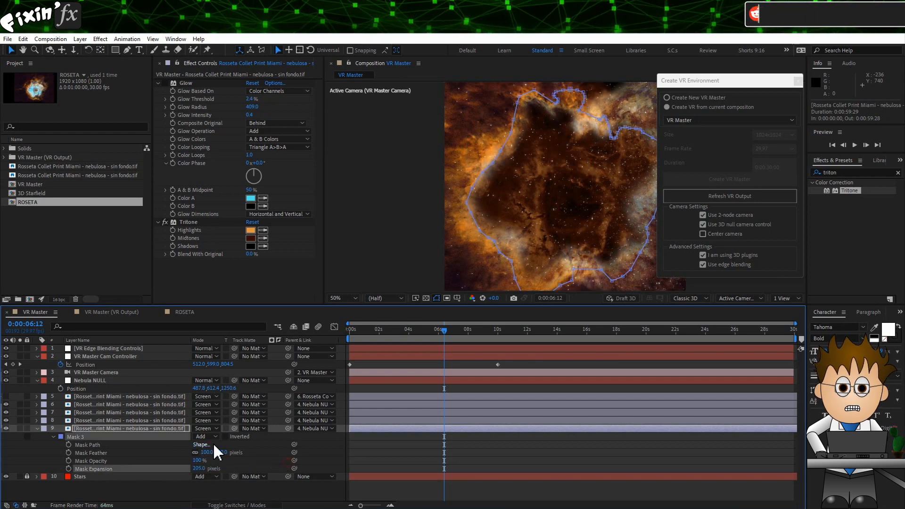
# Step: Rename the bottom nebula layer as back
pyautogui.click(38, 429)
pyautogui.moveTo(430, 331); pyautogui.dragTo(333, 363)
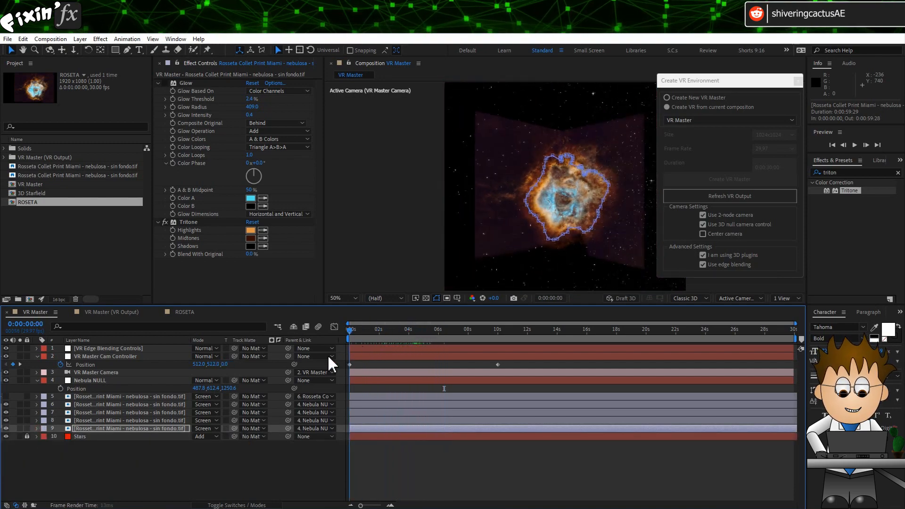
pyautogui.click(103, 429)
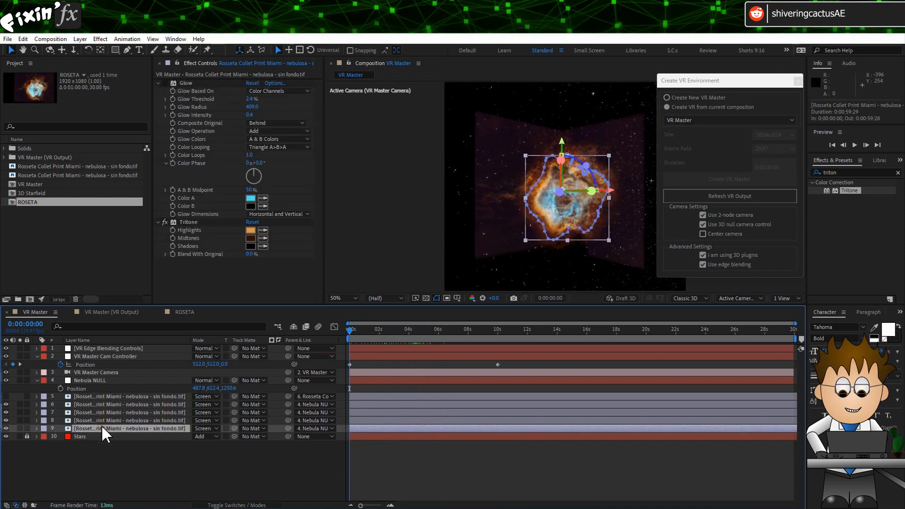
pyautogui.press('Return')
pyautogui.write('backg')
pyautogui.press('BackSpace')
pyautogui.press('Return')
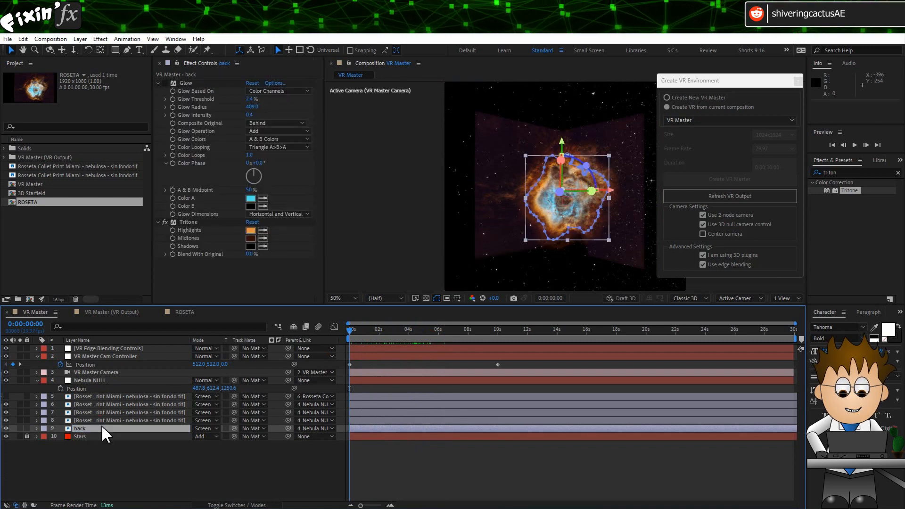
# Step: Rename the nebula layer above it as left wing
pyautogui.click(99, 421)
pyautogui.press('Return')
pyautogui.write('l')
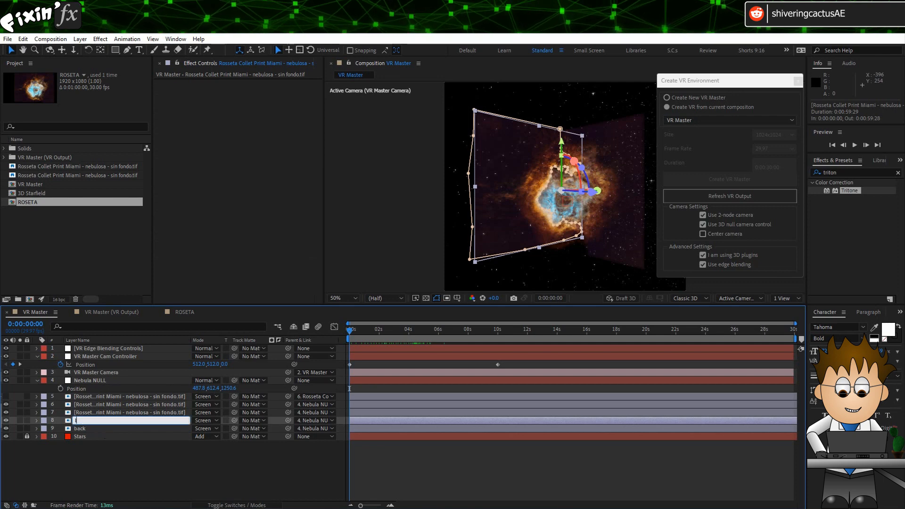
pyautogui.write('eft wing')
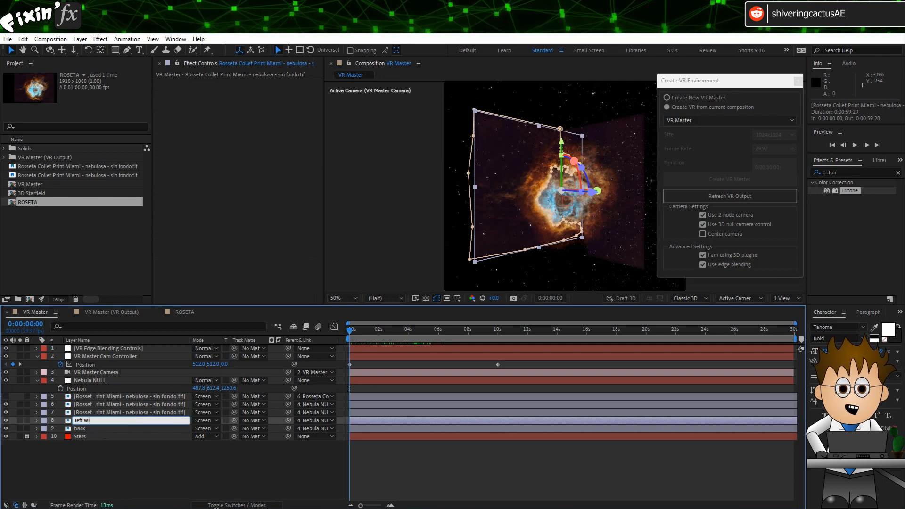
pyautogui.press('Return')
# Step: Rename the next nebula layer up as right wing
pyautogui.click(94, 413)
pyautogui.press('Return')
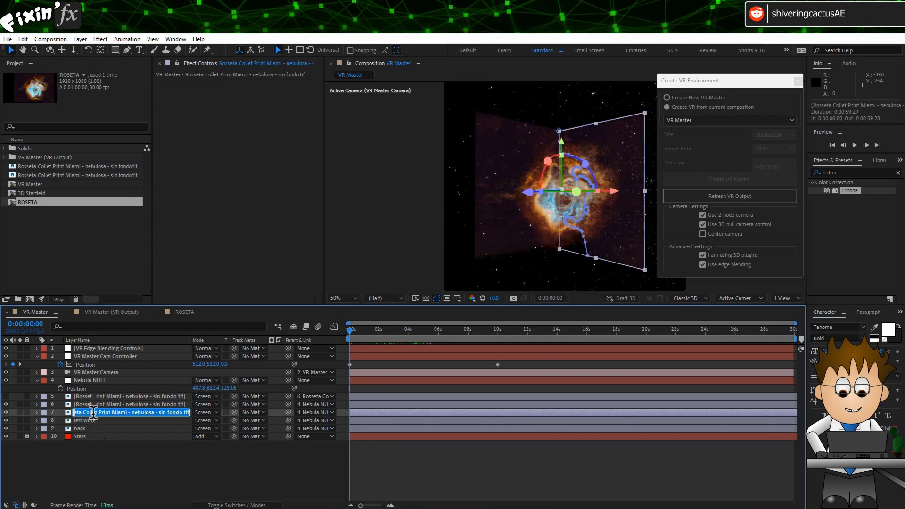
pyautogui.write('right win')
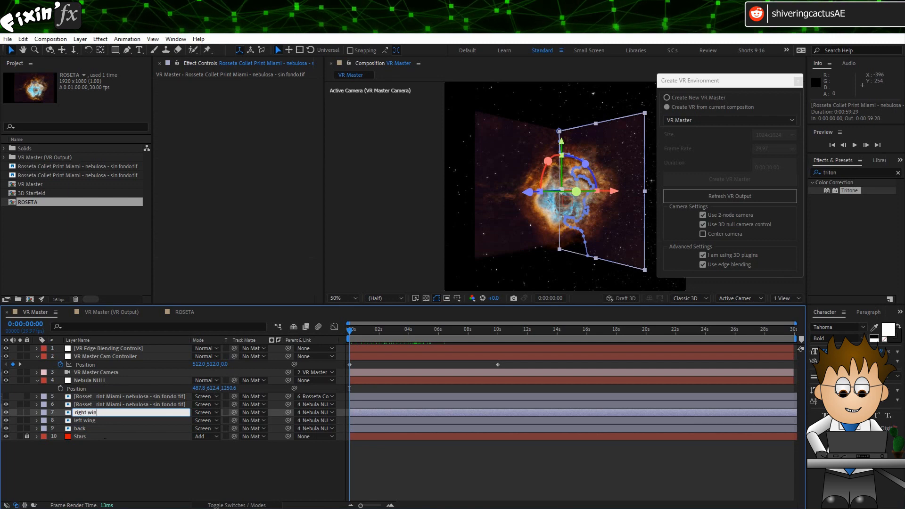
pyautogui.write('g')
pyautogui.press('Return')
# Step: Rename the next nebula layer up as centre
pyautogui.click(91, 406)
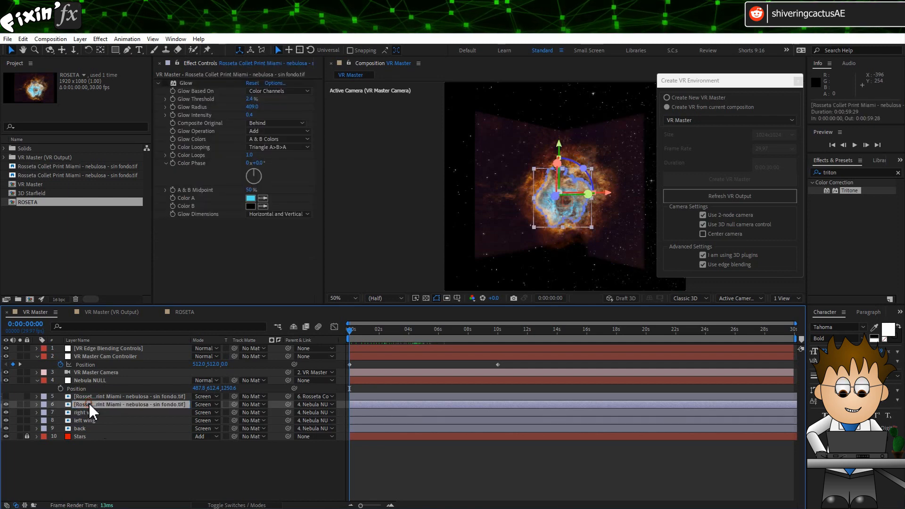
pyautogui.press('Return')
pyautogui.write('centre')
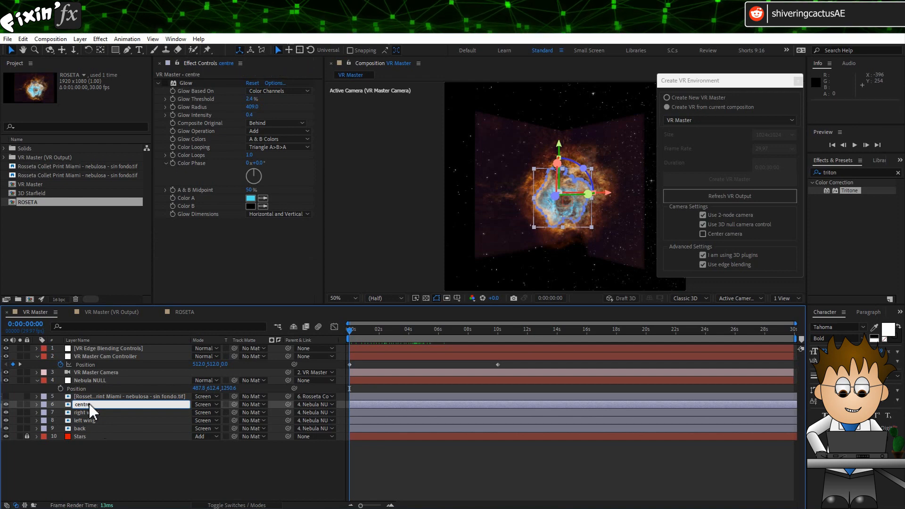
pyautogui.press('Return')
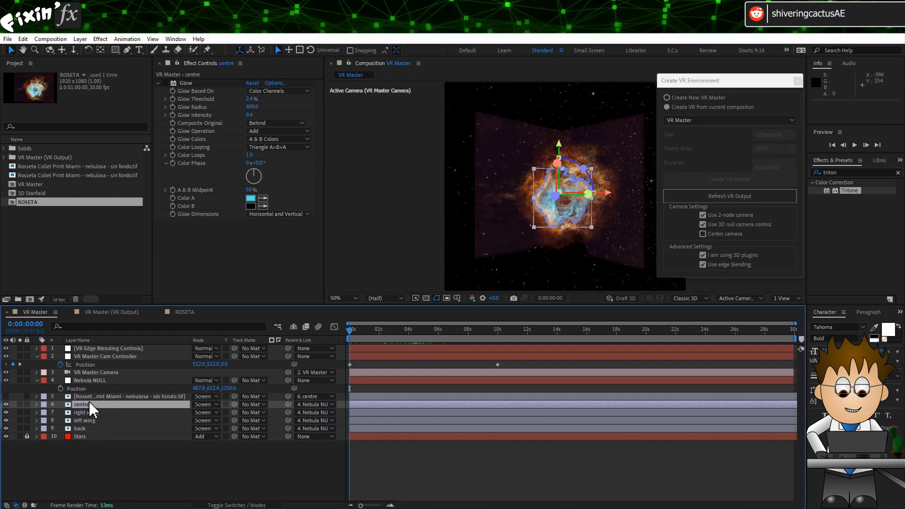
# Step: Draw a closed Pen tool mask around the nebula's central region on the centre layer at 5:06
pyautogui.moveTo(363, 336); pyautogui.dragTo(428, 333)
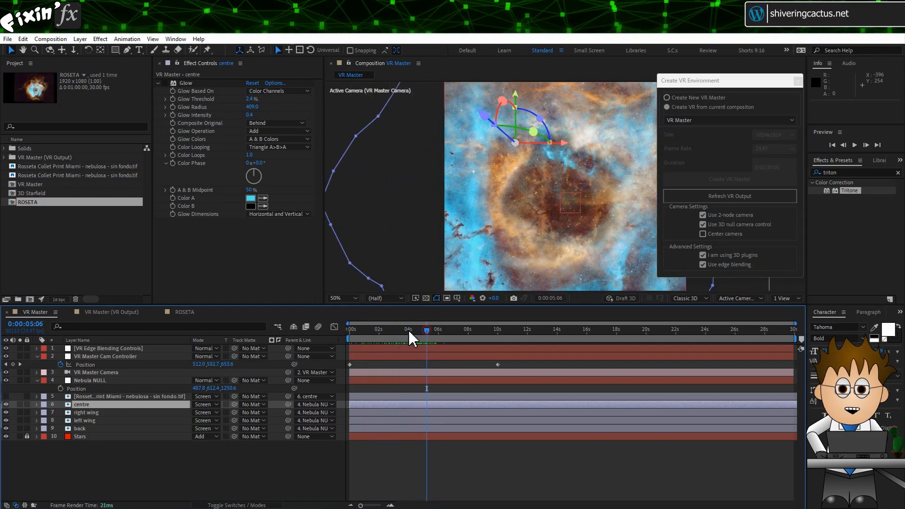
pyautogui.click(128, 50)
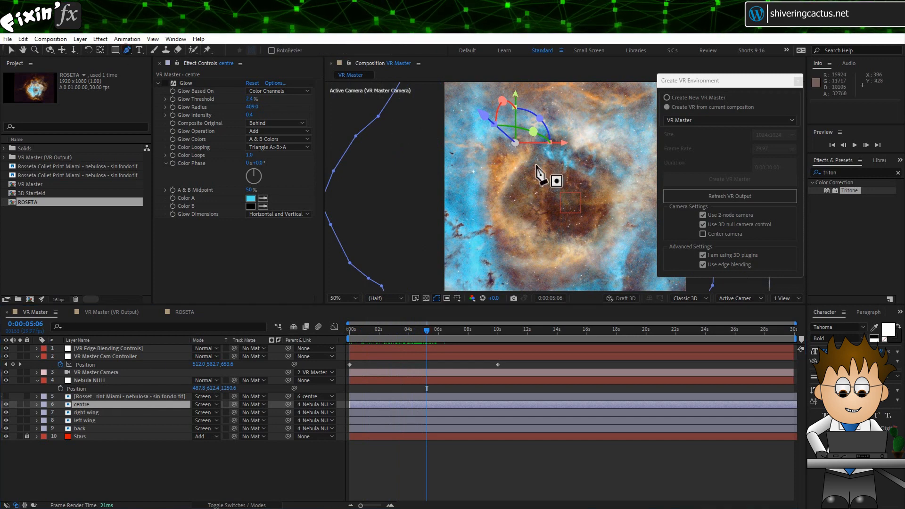
pyautogui.moveTo(503, 148)
pyautogui.mouseDown()
pyautogui.moveTo(490, 155)
pyautogui.moveTo(483, 182)
pyautogui.mouseUp()
pyautogui.moveTo(486, 203); pyautogui.dragTo(487, 213)
pyautogui.moveTo(499, 251); pyautogui.dragTo(553, 264)
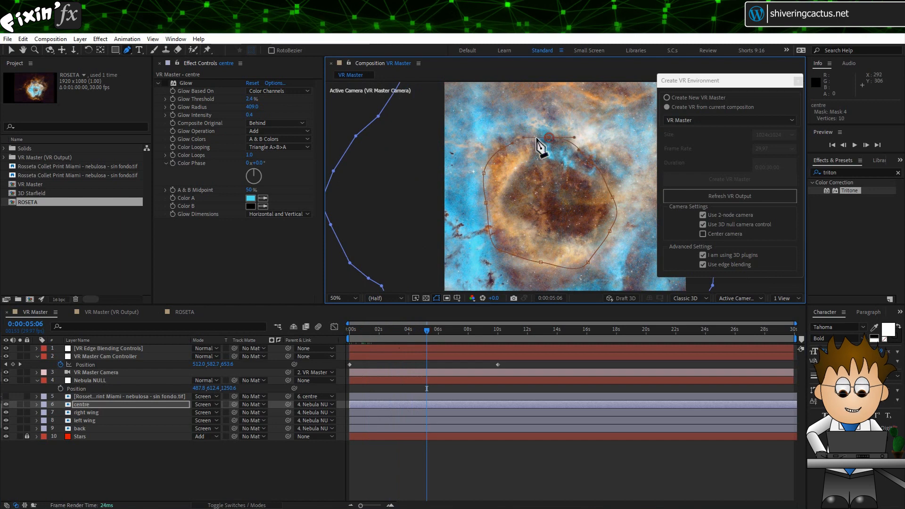
pyautogui.click(504, 148)
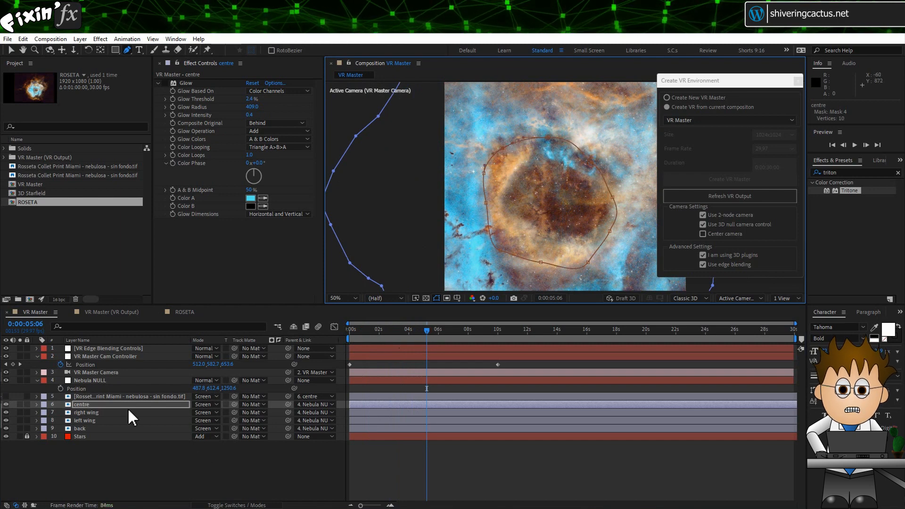
# Step: Set the new Mask 4 mode to Subtract on the centre layer
pyautogui.press('m')
pyautogui.click(206, 429)
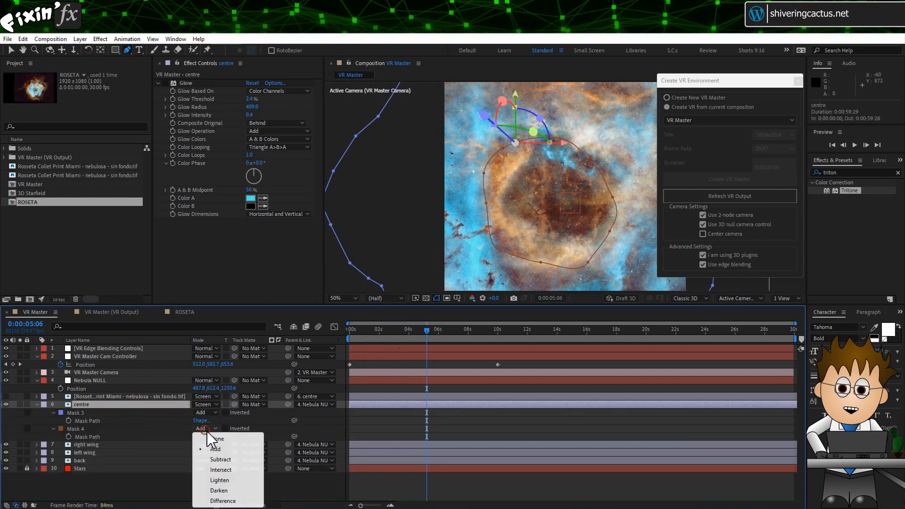
pyautogui.click(237, 460)
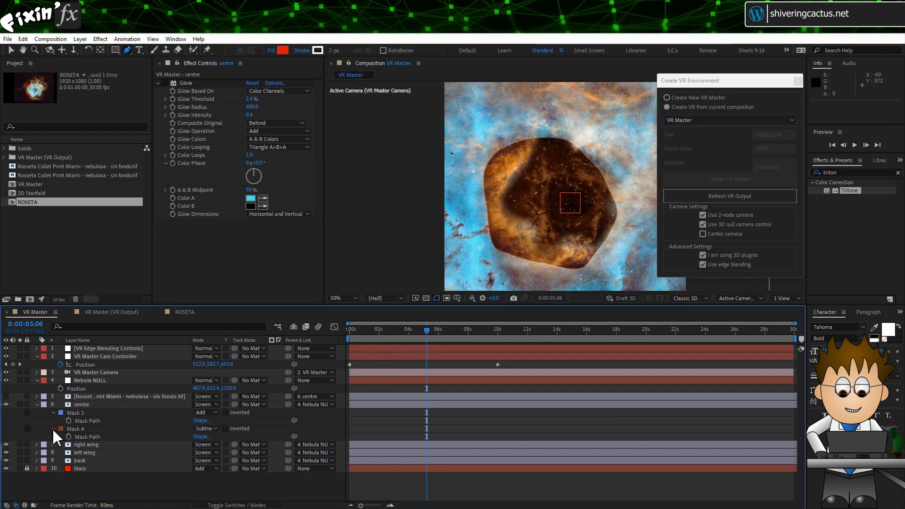
# Step: Feather Mask 4 on the centre layer to about 123 pixels
pyautogui.click(53, 429)
pyautogui.moveTo(204, 444); pyautogui.dragTo(265, 445)
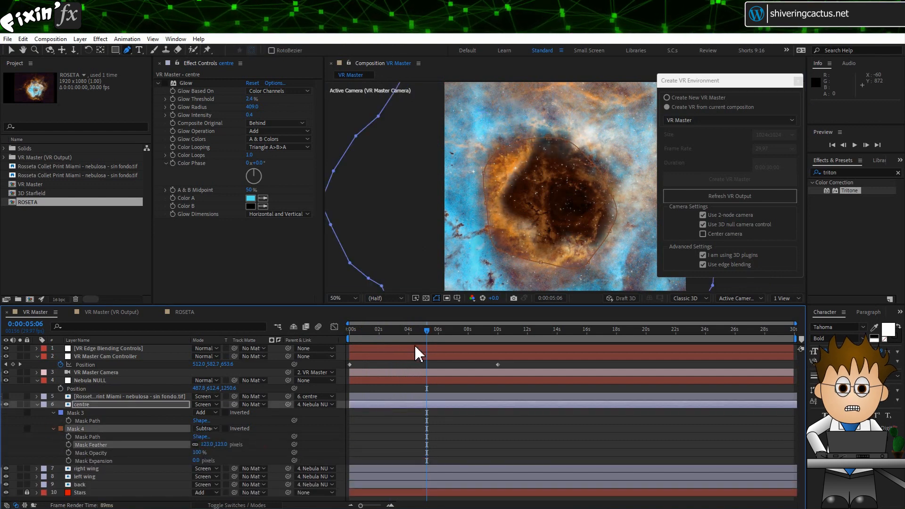
# Step: Apply the Levels effect to the left wing layer from the Effects & Presets search
pyautogui.moveTo(427, 332); pyautogui.dragTo(309, 368)
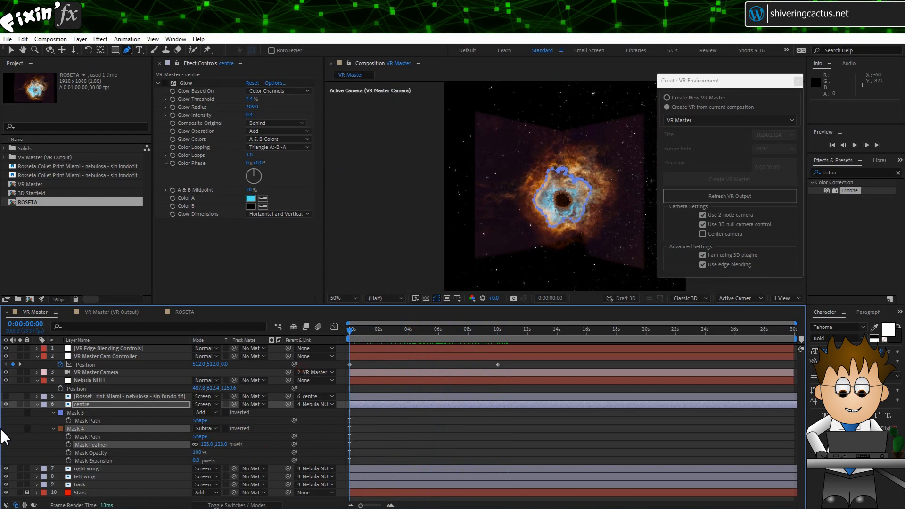
pyautogui.click(37, 404)
pyautogui.click(97, 429)
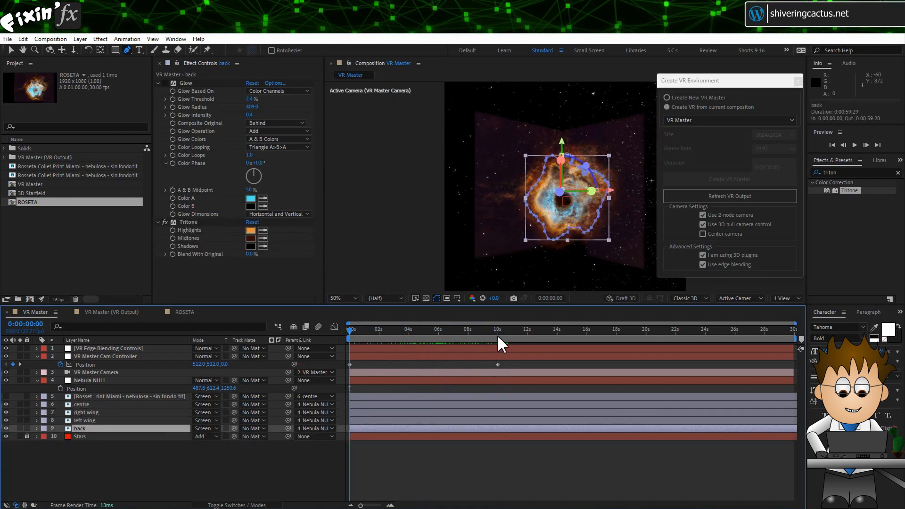
pyautogui.click(105, 421)
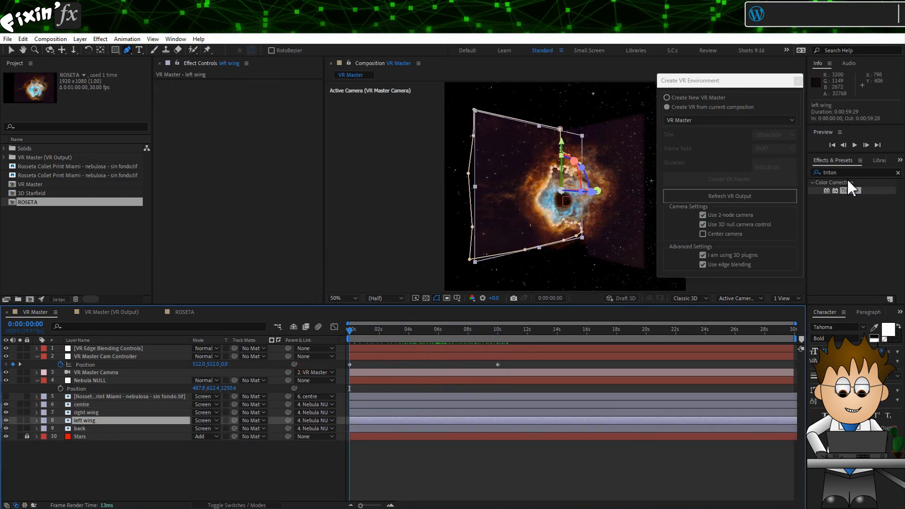
pyautogui.click(849, 191)
pyautogui.write('levels')
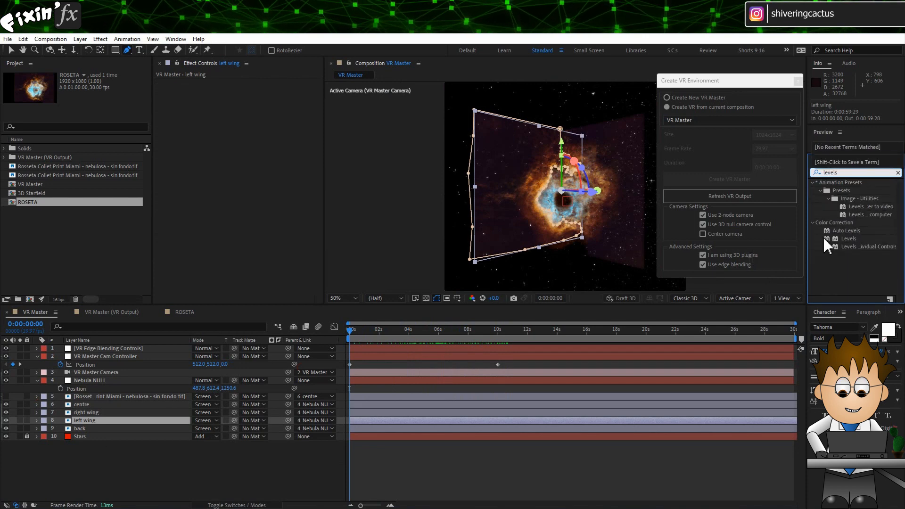
pyautogui.moveTo(824, 238); pyautogui.dragTo(260, 138)
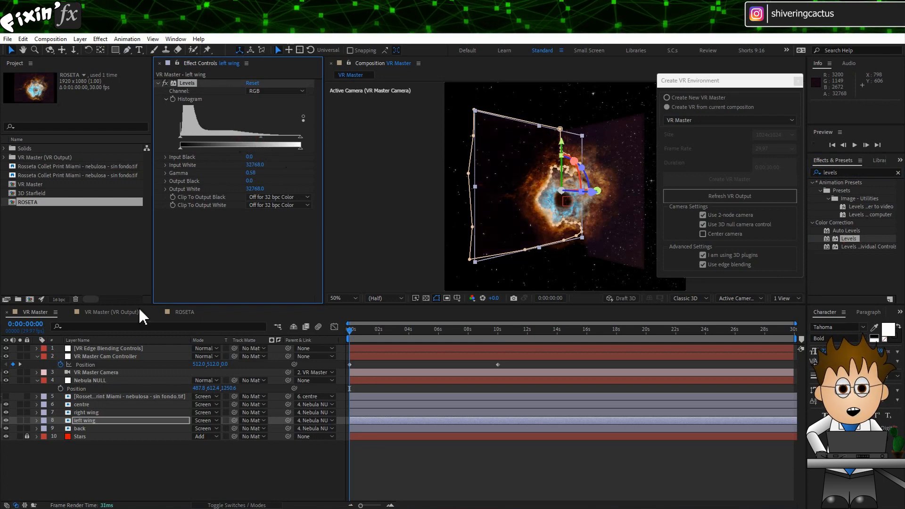
# Step: Preview the VR Master composition from the start
pyautogui.click(92, 413)
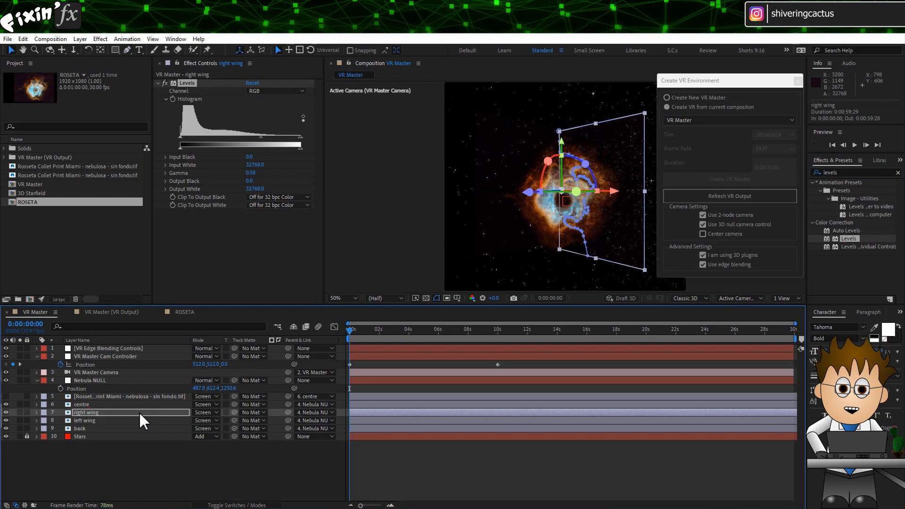
pyautogui.click(154, 471)
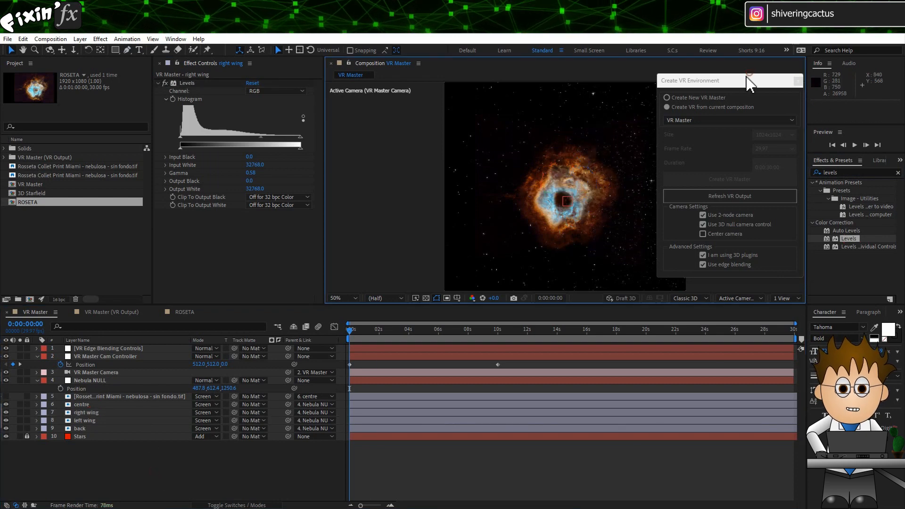
pyautogui.moveTo(753, 77); pyautogui.dragTo(776, 93)
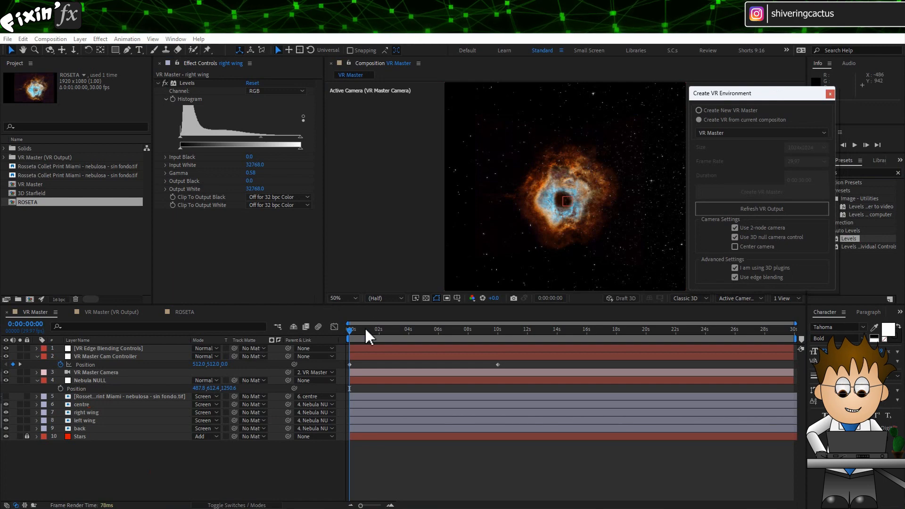
pyautogui.moveTo(362, 327); pyautogui.dragTo(291, 332)
pyautogui.press('space')
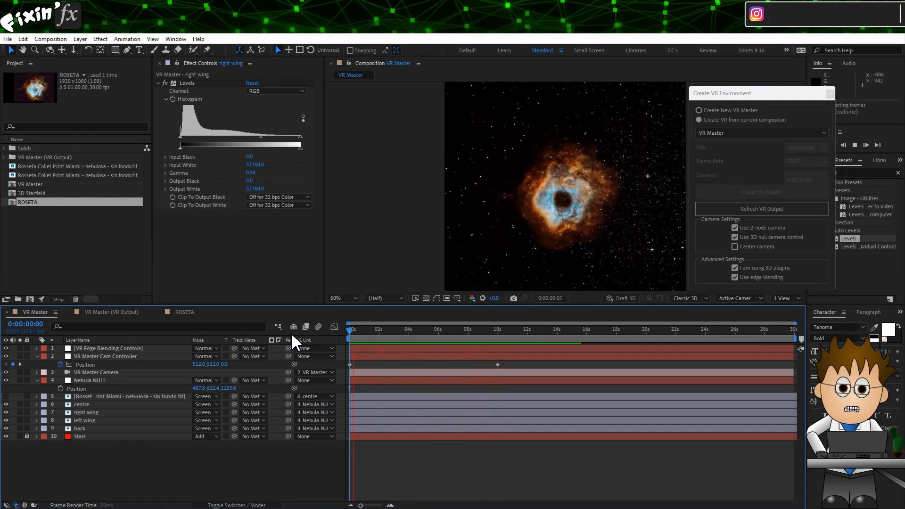
pyautogui.click(364, 336)
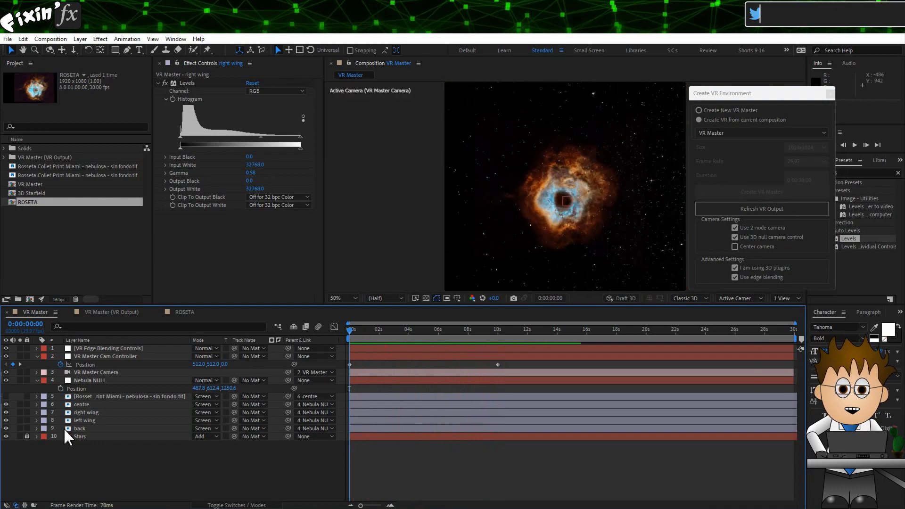
# Step: Resize the Stars layer's solid to the composition size in its Solid Settings
pyautogui.click(92, 435)
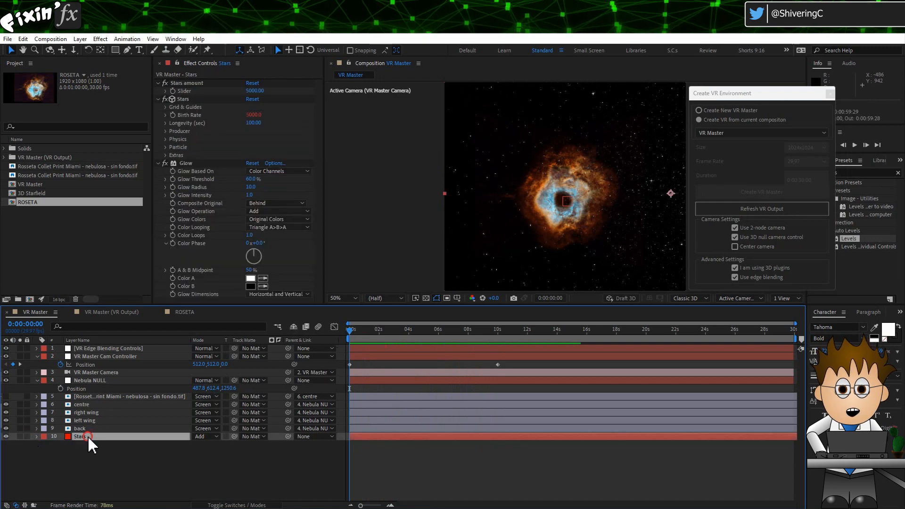
pyautogui.click(159, 99)
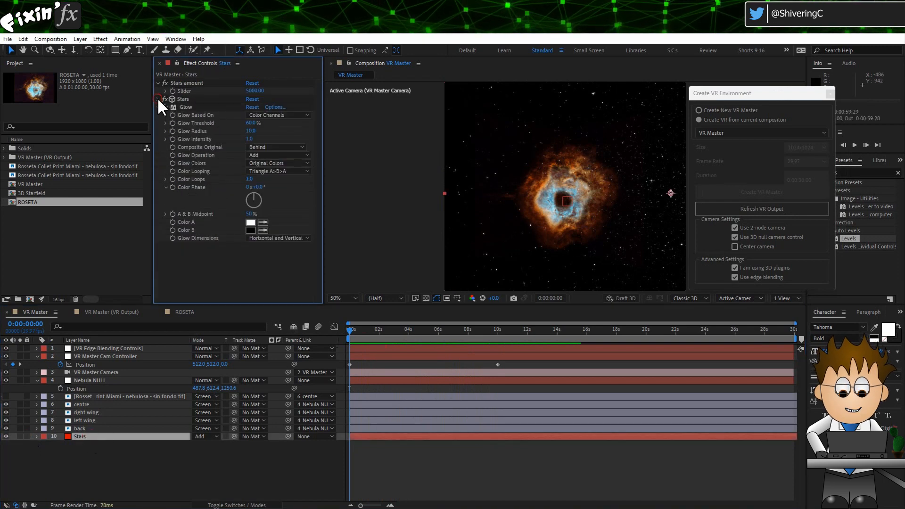
pyautogui.click(157, 107)
pyautogui.press(',')
pyautogui.press(',')
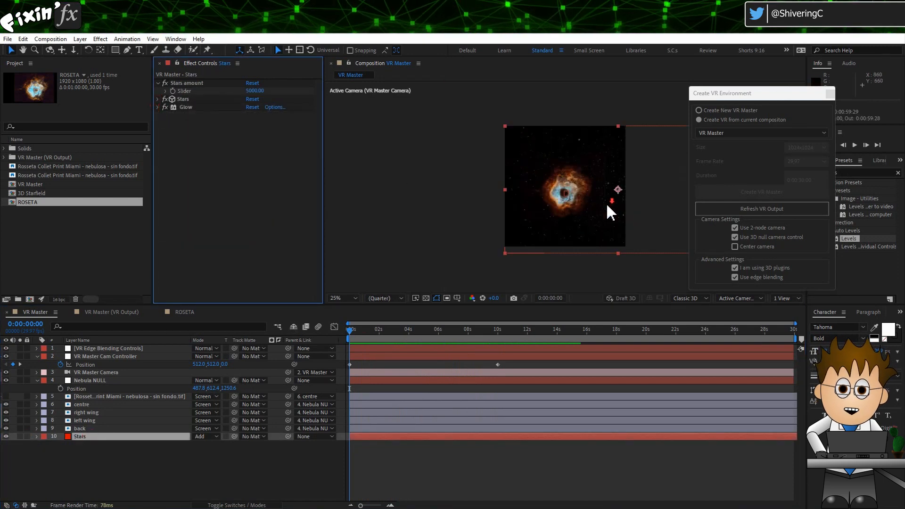
pyautogui.click(79, 38)
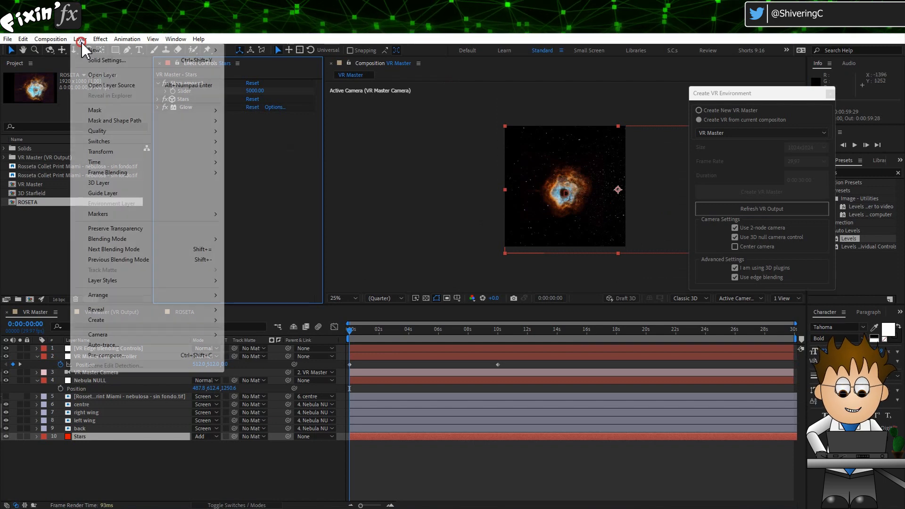
pyautogui.click(104, 61)
pyautogui.click(272, 323)
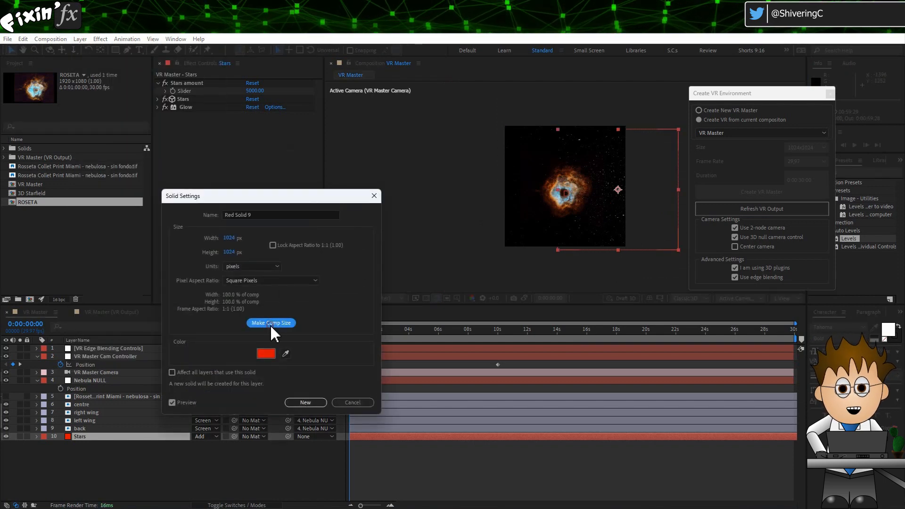
pyautogui.click(316, 403)
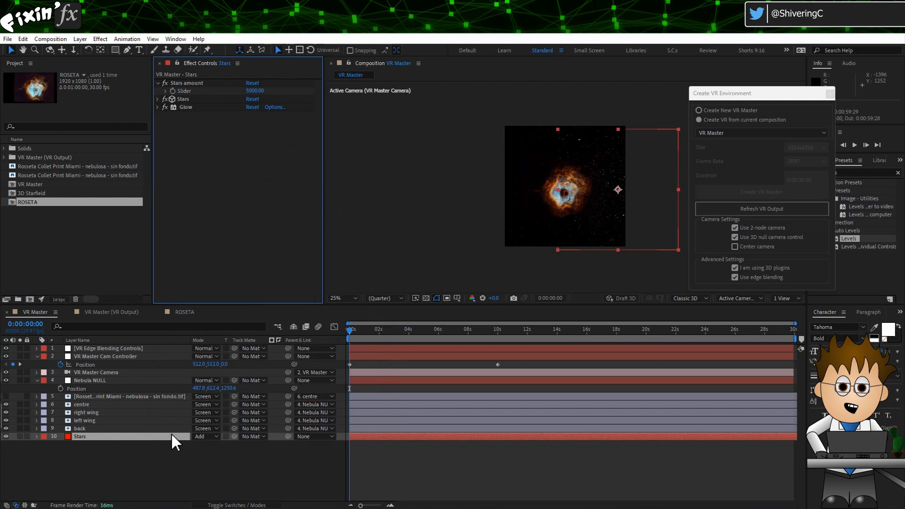
# Step: Center the Stars layer by setting its position to 512, 512
pyautogui.press('p')
pyautogui.click(200, 445)
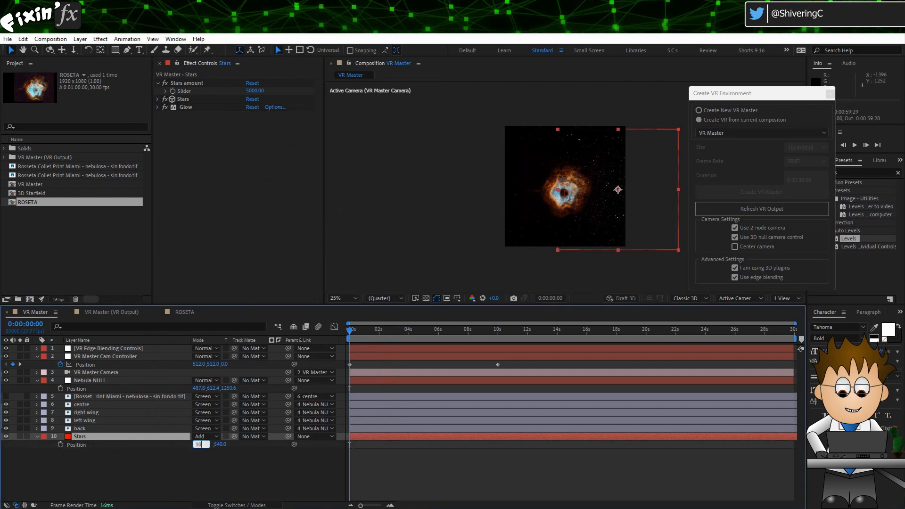
pyautogui.write('1024')
pyautogui.write('/2')
pyautogui.press('Return')
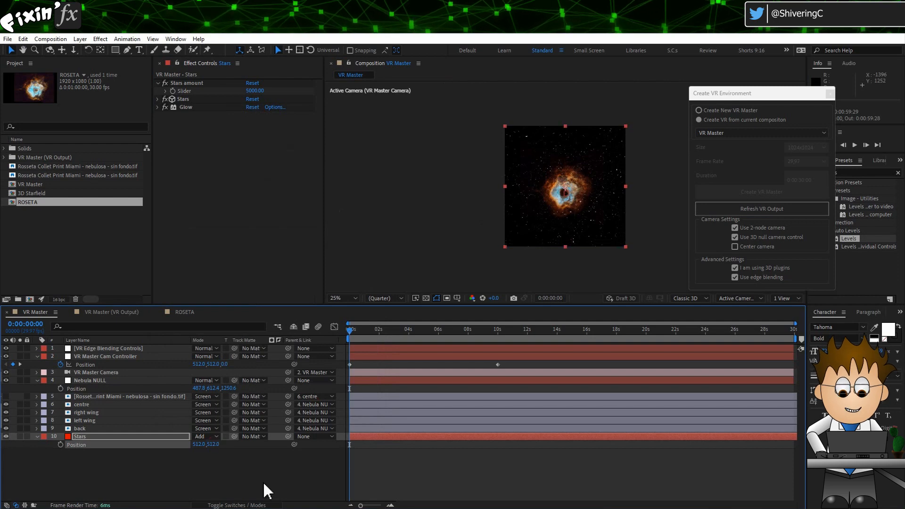
# Step: Preview the VR Master composition with the viewer fitted to the frame
pyautogui.press('F4')
pyautogui.press('space')
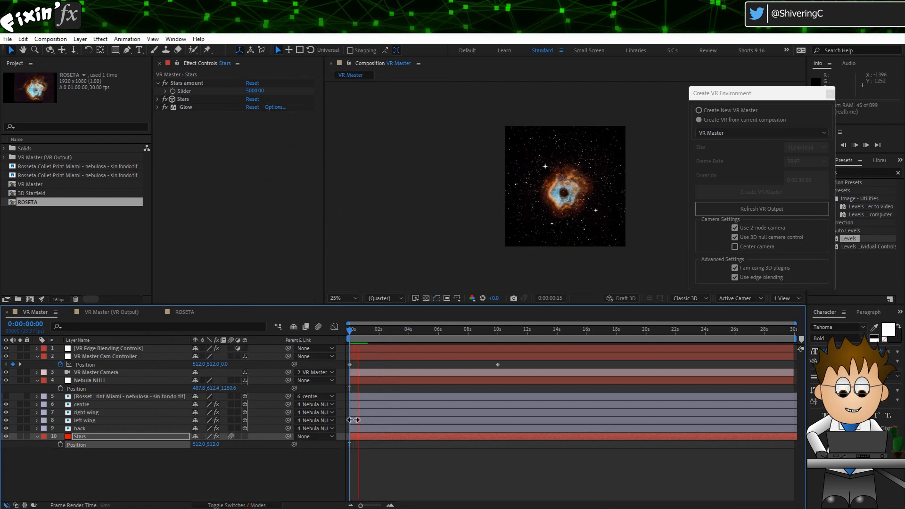
pyautogui.press('space')
pyautogui.click(340, 298)
pyautogui.click(352, 318)
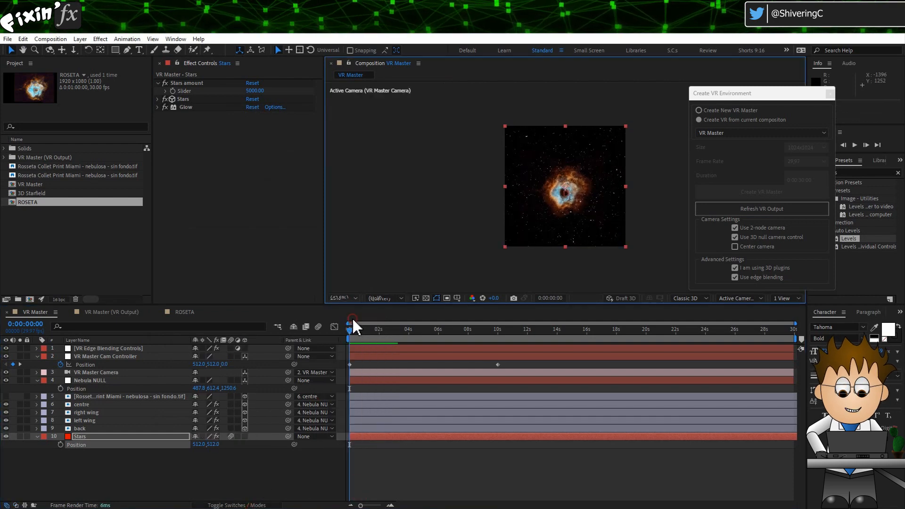
pyautogui.press('space')
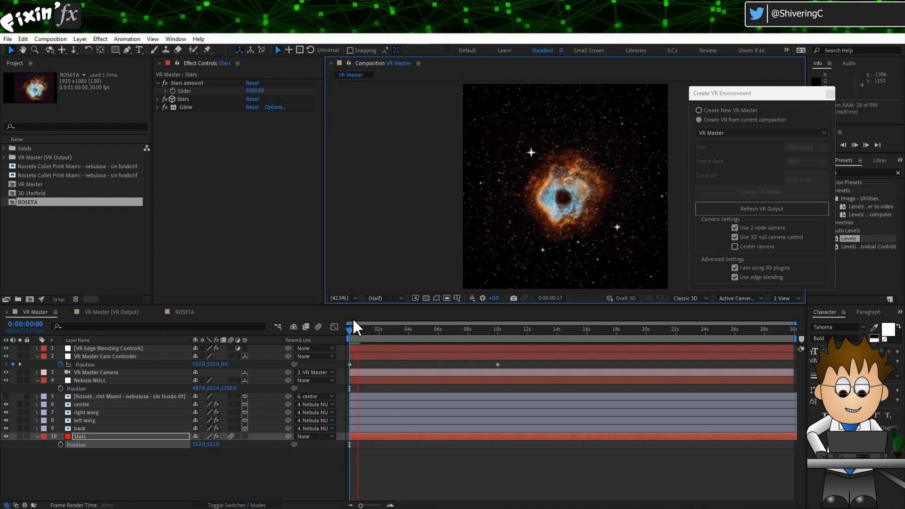
pyautogui.moveTo(374, 331); pyautogui.dragTo(394, 335)
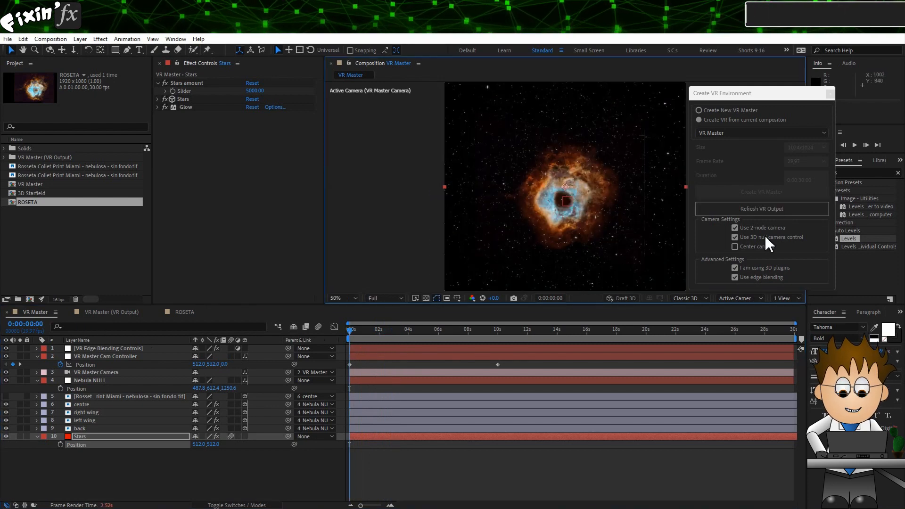
# Step: Refresh the VR output and view it at Half resolution fitted to the viewer
pyautogui.click(780, 210)
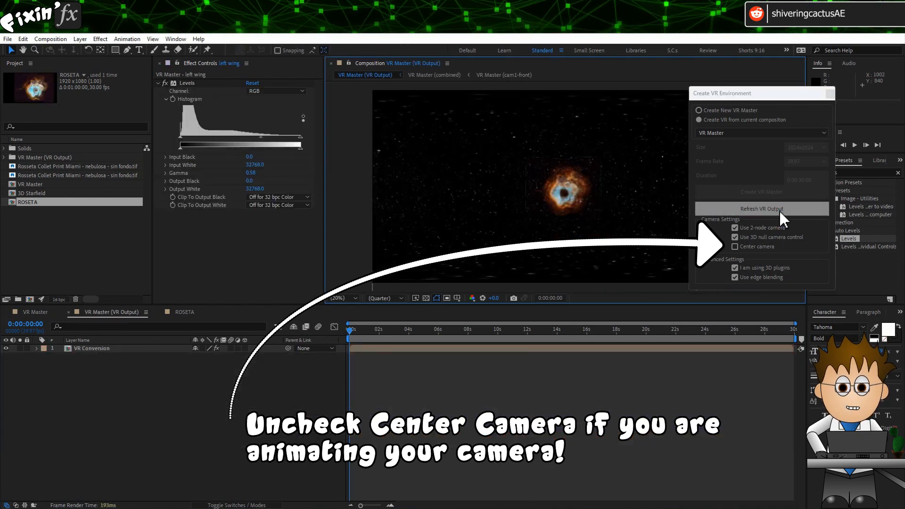
pyautogui.scroll(3, 566, 188)
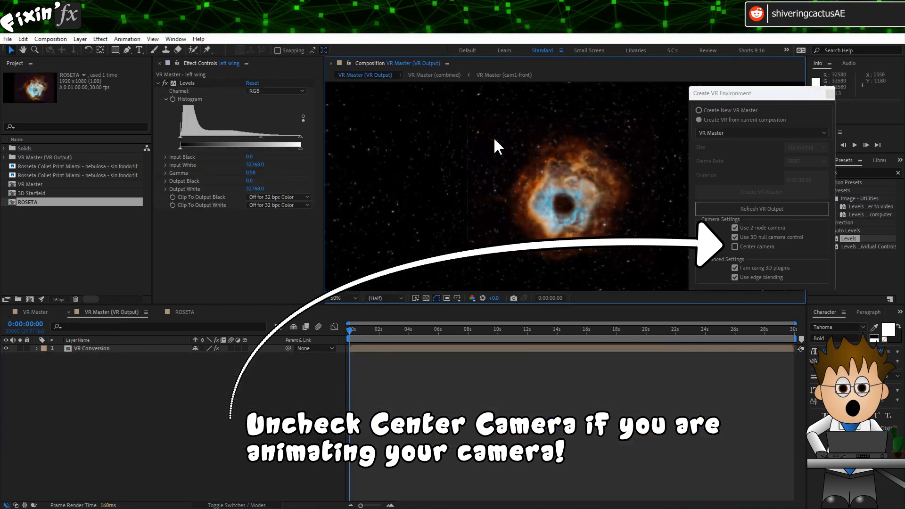
pyautogui.click(365, 298)
pyautogui.click(381, 320)
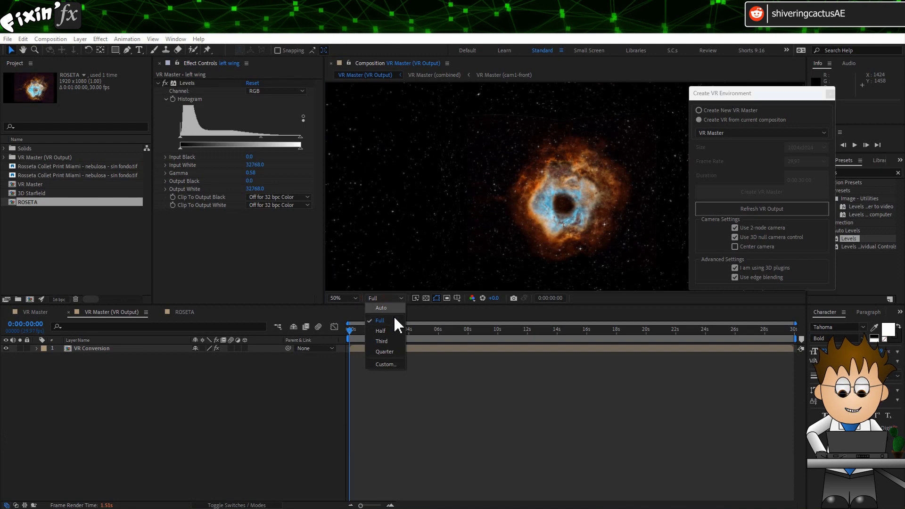
pyautogui.click(393, 331)
pyautogui.click(346, 301)
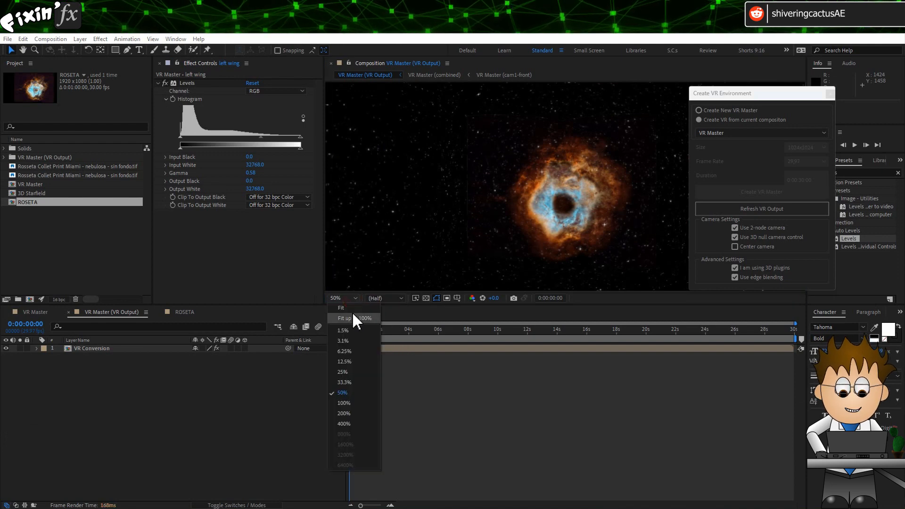
pyautogui.click(351, 309)
pyautogui.click(24, 310)
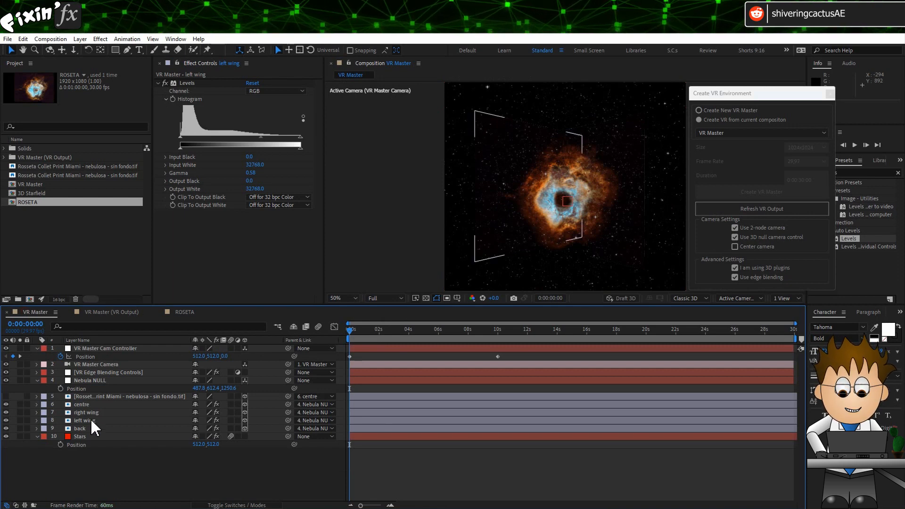
# Step: Draw a circular Ellipse tool mask around the nebula on the left wing layer
pyautogui.doubleClick(91, 419)
pyautogui.scroll(-1, 510, 200)
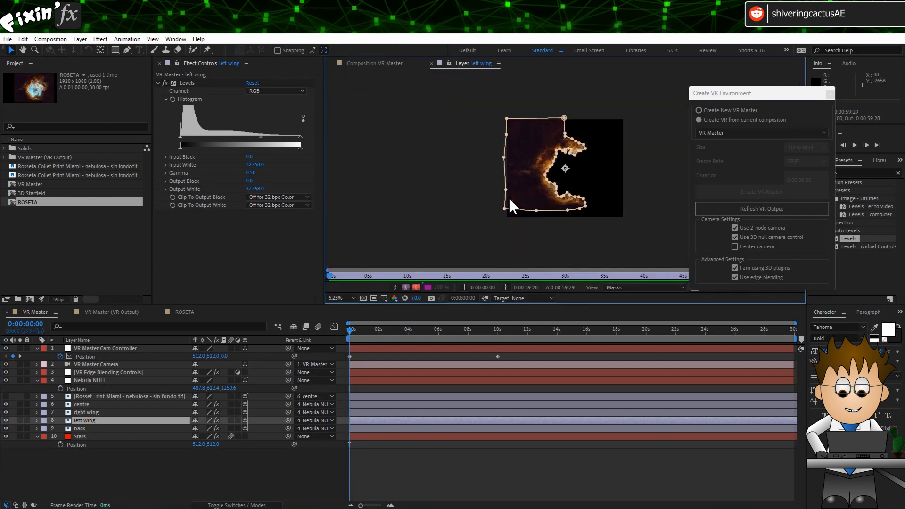
pyautogui.click(118, 50)
pyautogui.click(147, 71)
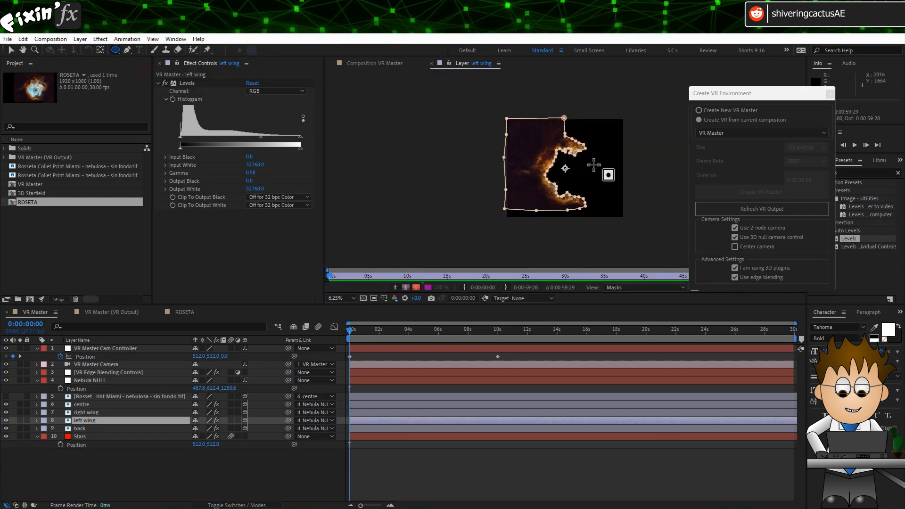
pyautogui.moveTo(565, 168)
pyautogui.mouseDown()
pyautogui.moveTo(616, 234)
pyautogui.moveTo(597, 219)
pyautogui.mouseUp()
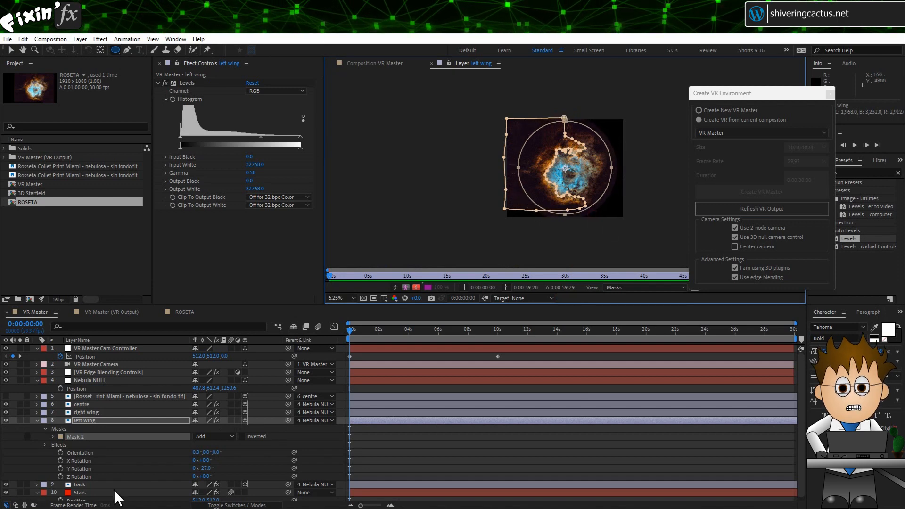
pyautogui.click(45, 429)
pyautogui.click(44, 428)
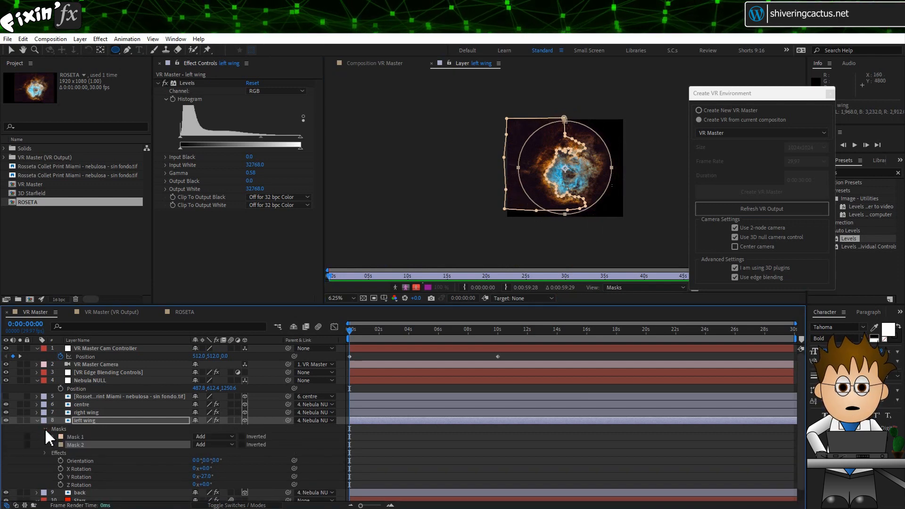
# Step: Set the new Mask 2 mode to Intersect on the left wing layer
pyautogui.click(232, 444)
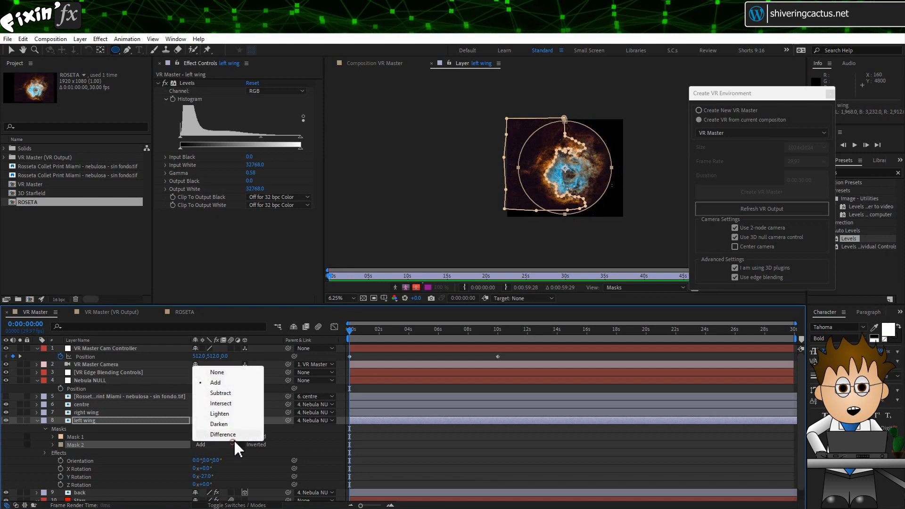
pyautogui.click(233, 403)
pyautogui.press('.')
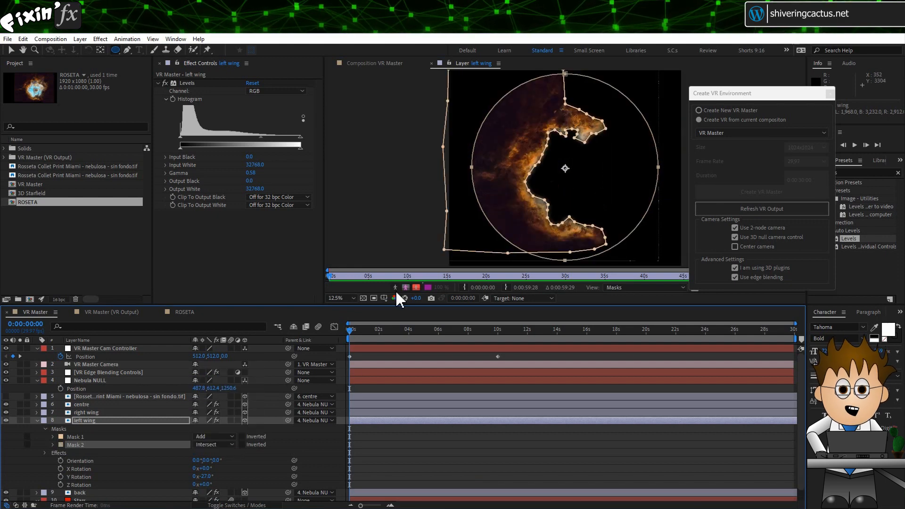
pyautogui.click(53, 445)
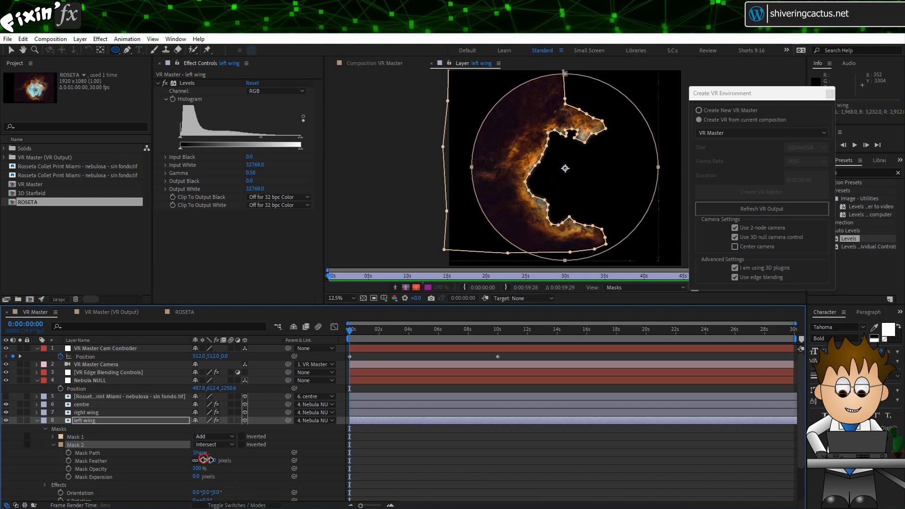
# Step: Set the left wing's Mask 2 feather to 500 pixels and its expansion to -200 pixels
pyautogui.moveTo(205, 460); pyautogui.dragTo(283, 462)
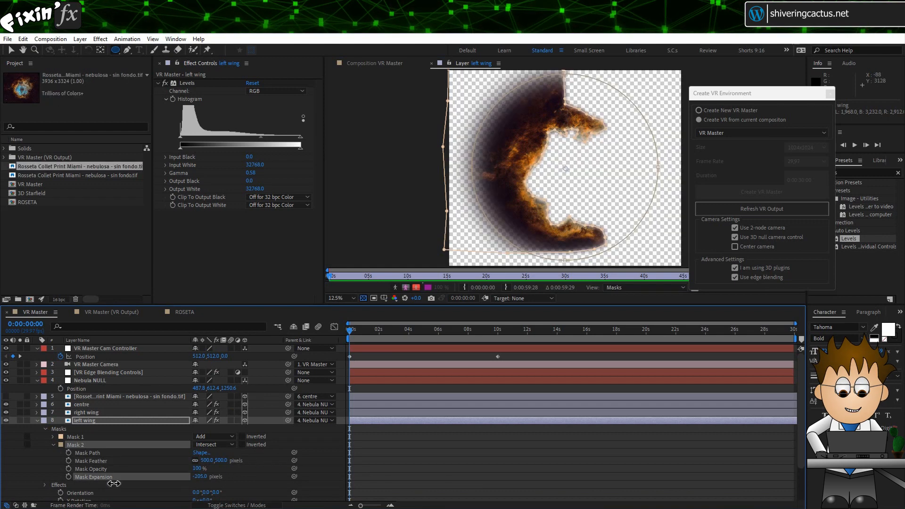
pyautogui.moveTo(113, 483); pyautogui.dragTo(16, 489)
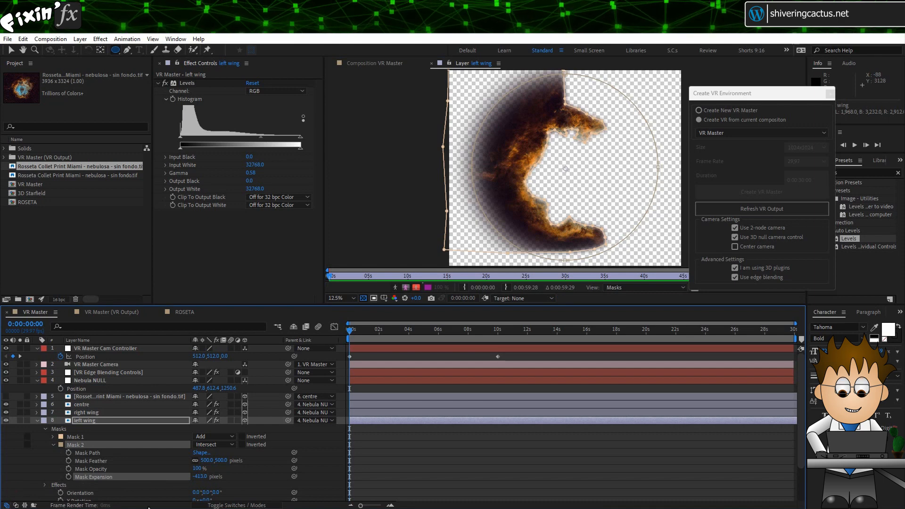
pyautogui.click(203, 477)
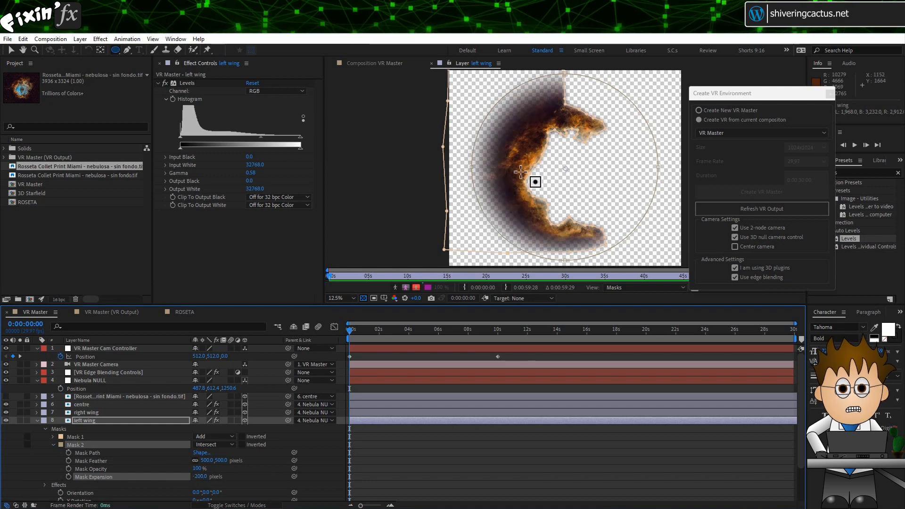
# Step: Review the masked left wing in the VR Master composition and collapse the layer's properties
pyautogui.click(431, 63)
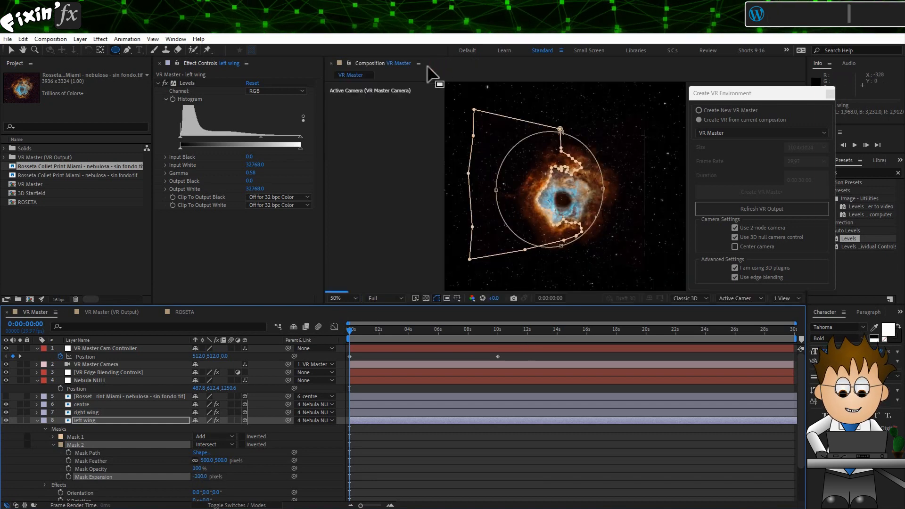
pyautogui.click(45, 460)
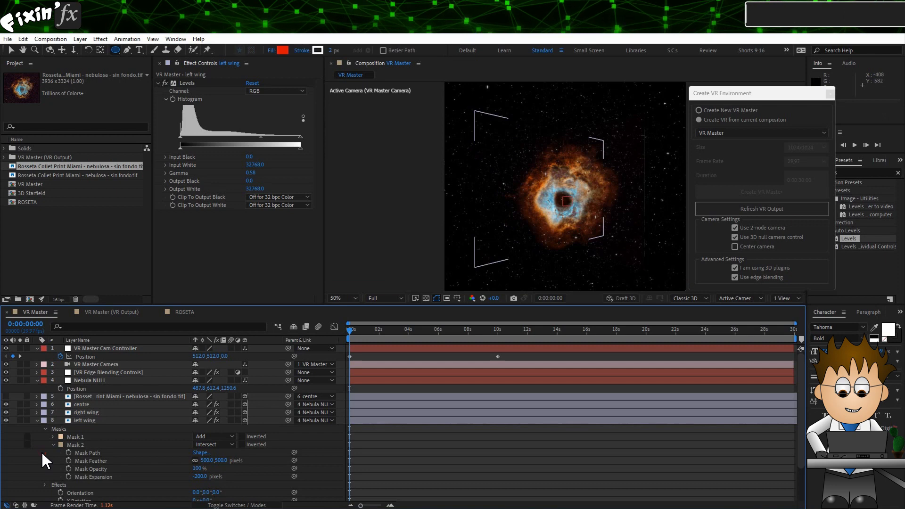
pyautogui.click(92, 419)
pyautogui.click(38, 420)
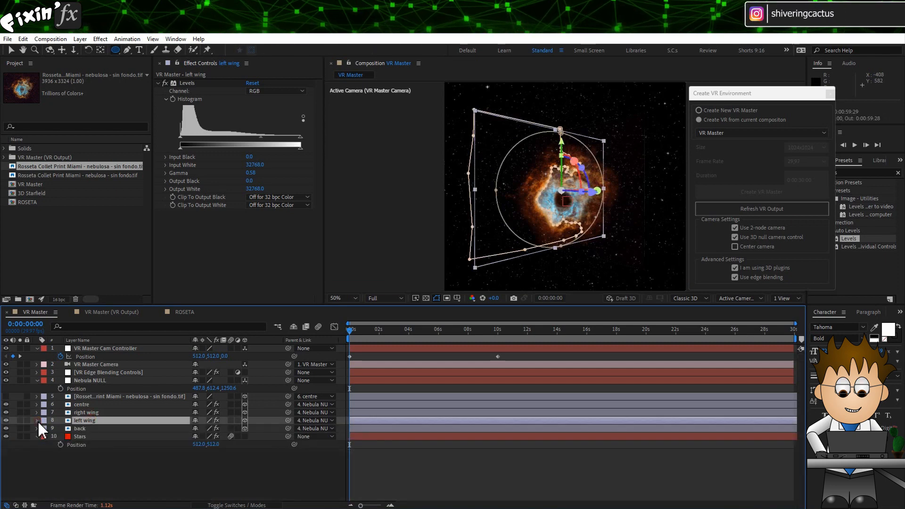
# Step: Open the right wing layer on its own and draw an elliptical mask around the nebula's core
pyautogui.click(86, 413)
pyautogui.doubleClick(85, 413)
pyautogui.scroll(-3, 631, 132)
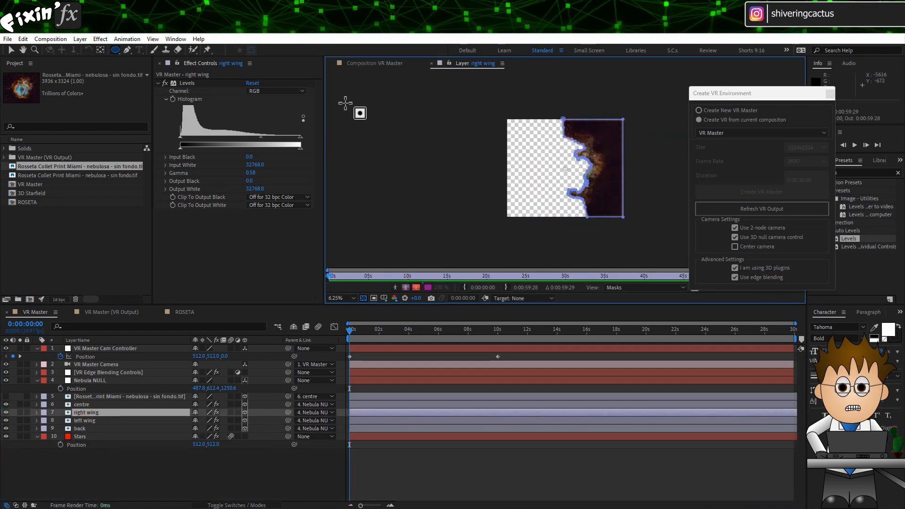
pyautogui.moveTo(564, 169); pyautogui.dragTo(622, 211)
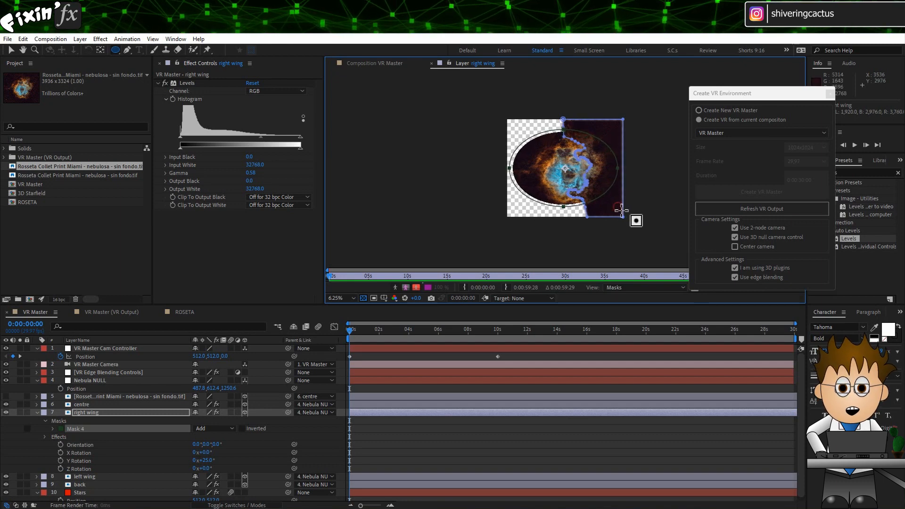
# Step: Set the new Mask 4 mode on the right wing layer to Intersect
pyautogui.click(45, 421)
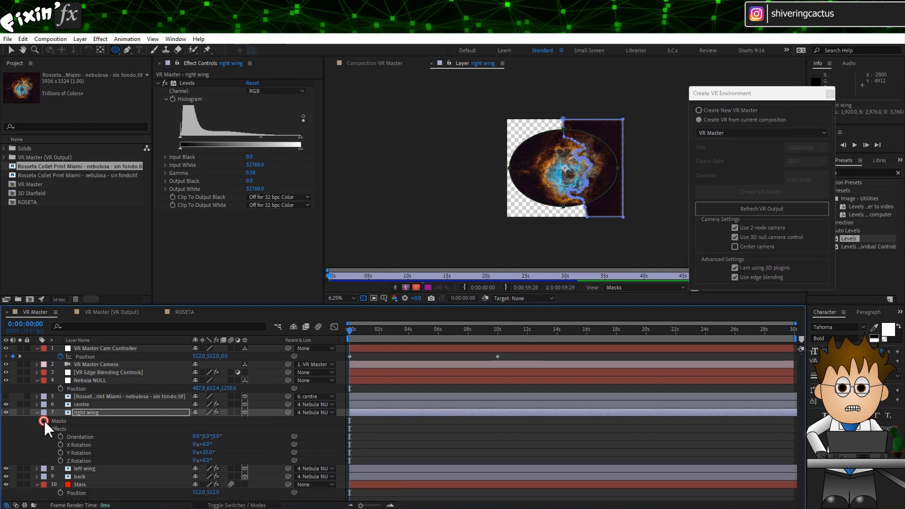
pyautogui.click(46, 421)
pyautogui.click(231, 445)
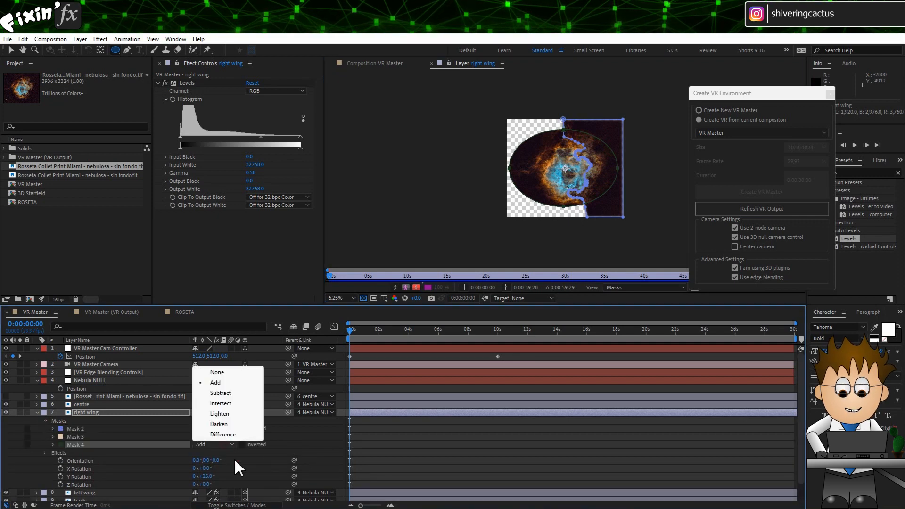
pyautogui.click(238, 403)
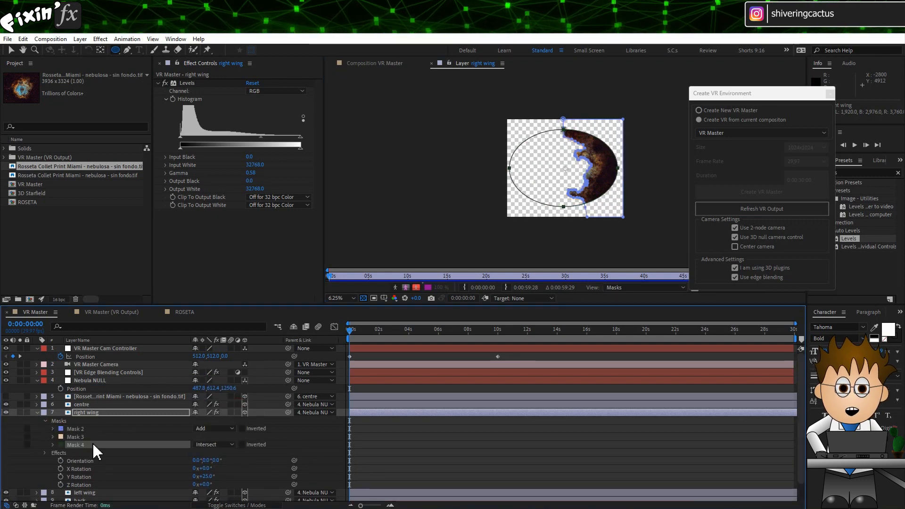
# Step: Set the right wing's Mask 4 feather to 400 pixels and its expansion to -150 pixels
pyautogui.click(53, 444)
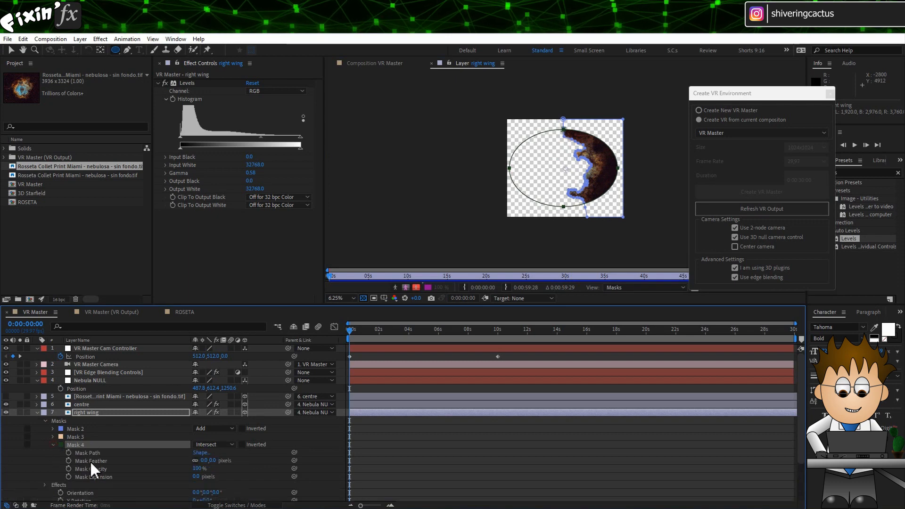
pyautogui.click(207, 461)
pyautogui.write('400')
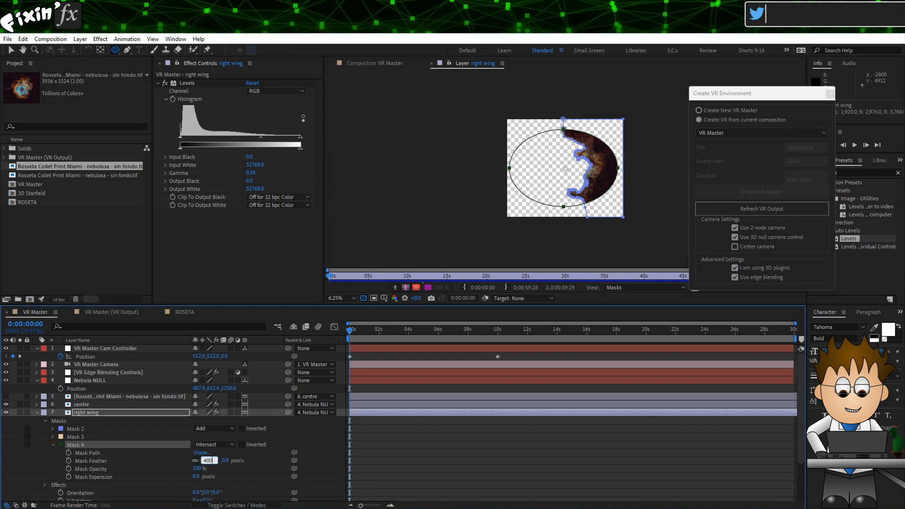
pyautogui.press('Return')
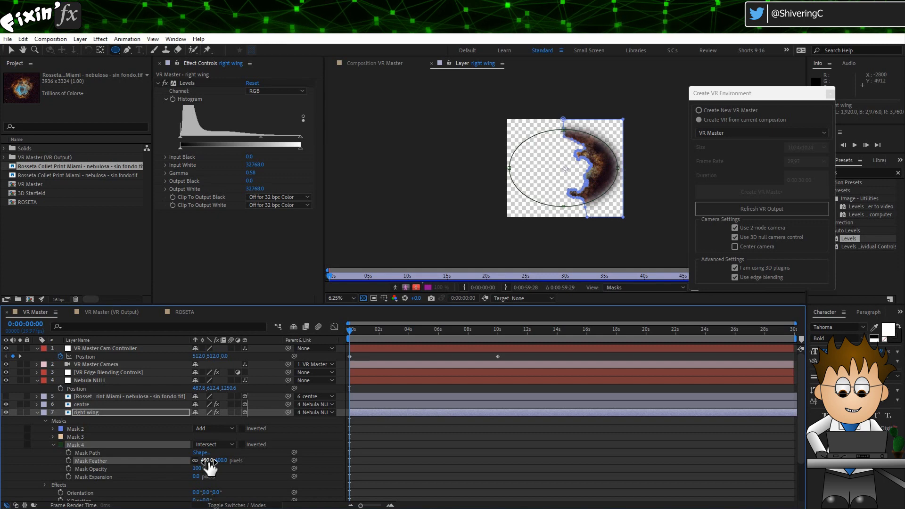
pyautogui.click(197, 477)
pyautogui.write('-150')
pyautogui.press('Return')
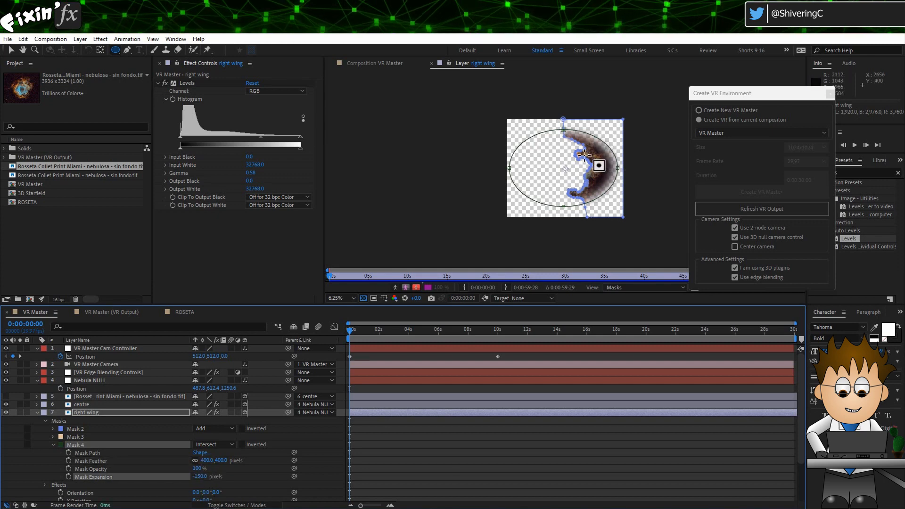
# Step: Return to the VR Master composition, collapse the right wing layer and scrub the timeline to preview
pyautogui.click(431, 63)
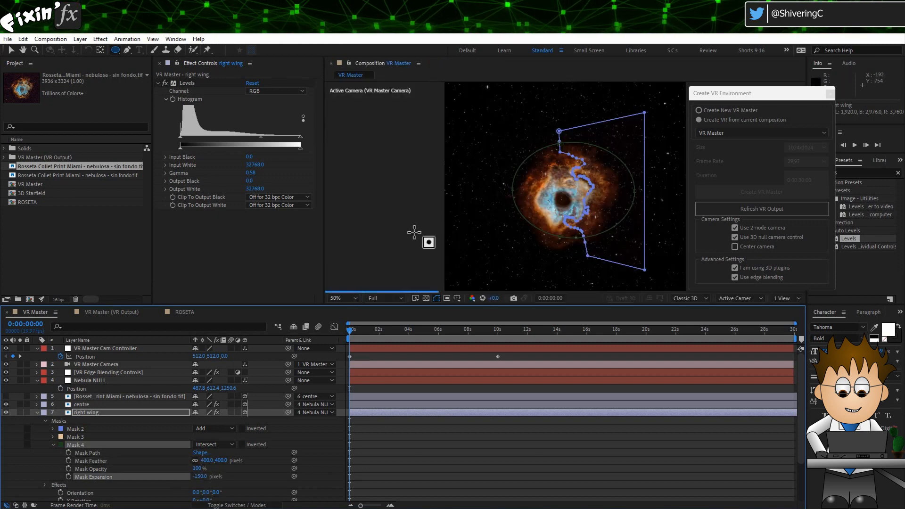
pyautogui.click(36, 412)
pyautogui.click(99, 466)
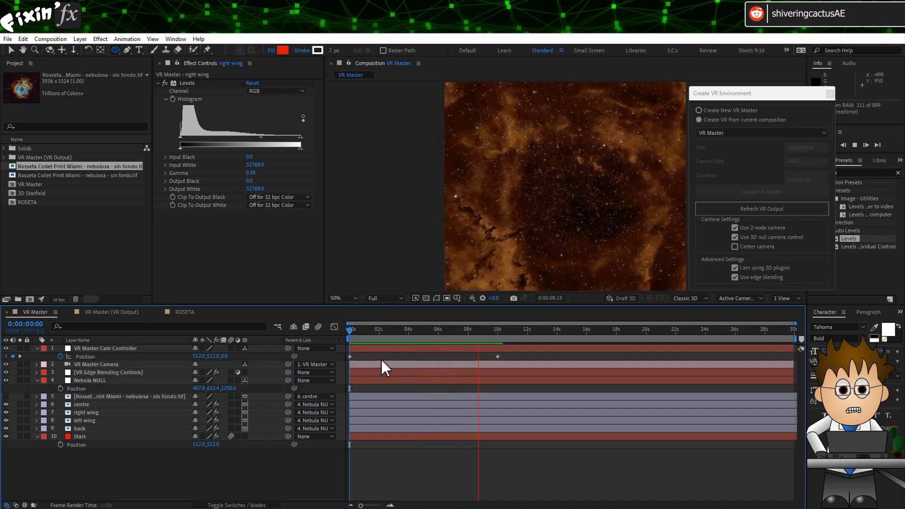
pyautogui.moveTo(414, 330); pyautogui.dragTo(387, 339)
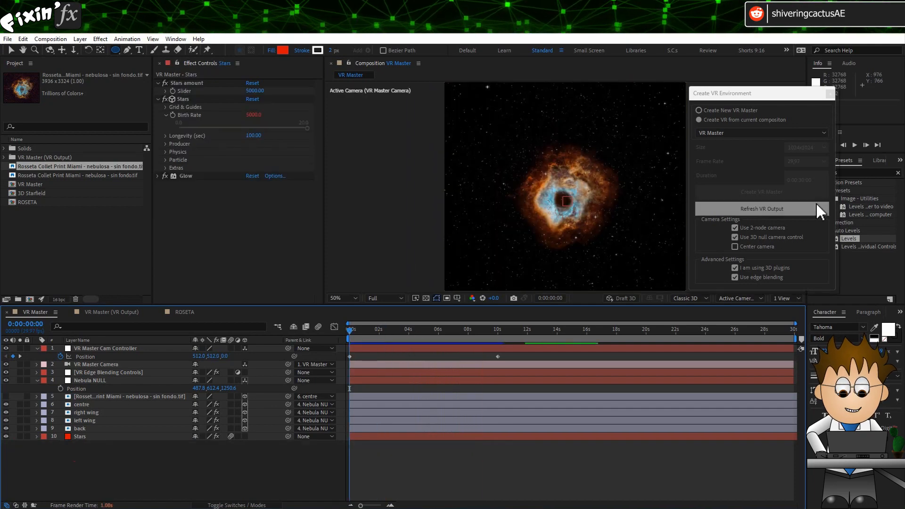
# Step: Refresh the VR output, view it from the first frame, and switch back to the VR Master composition
pyautogui.click(793, 210)
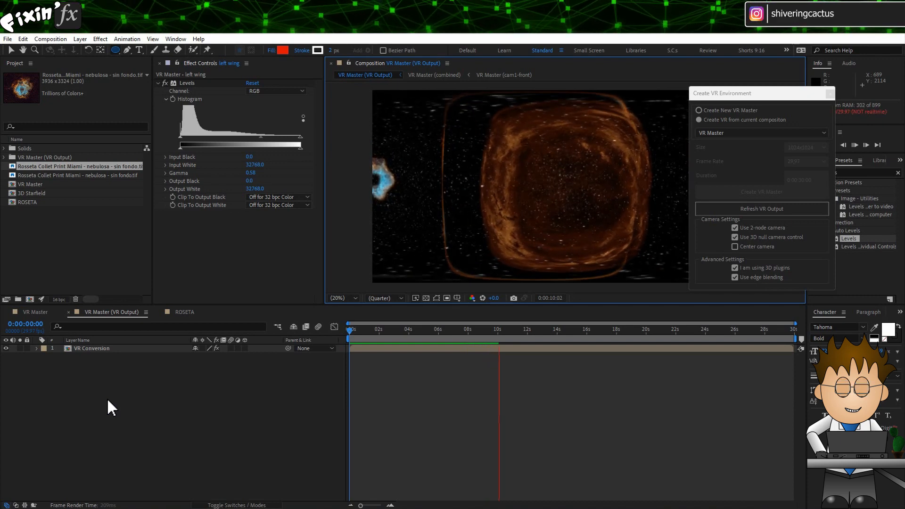
pyautogui.click(342, 332)
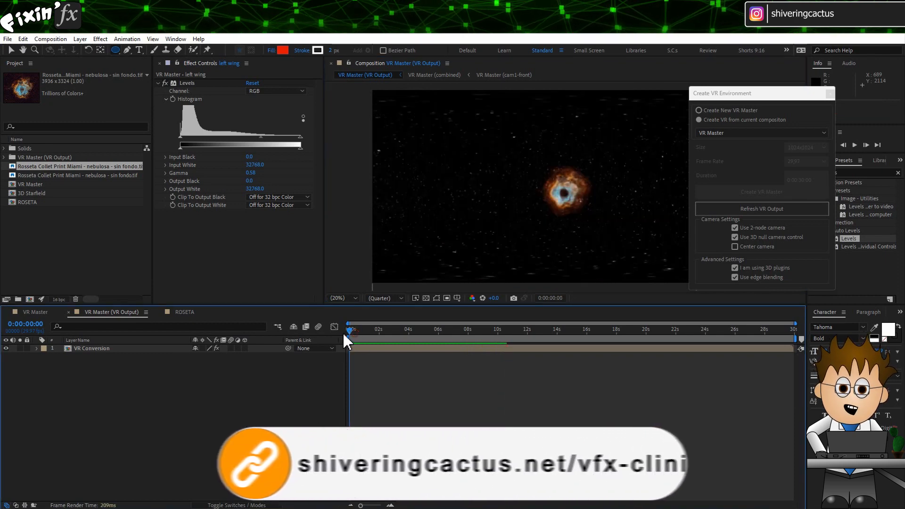
pyautogui.click(34, 313)
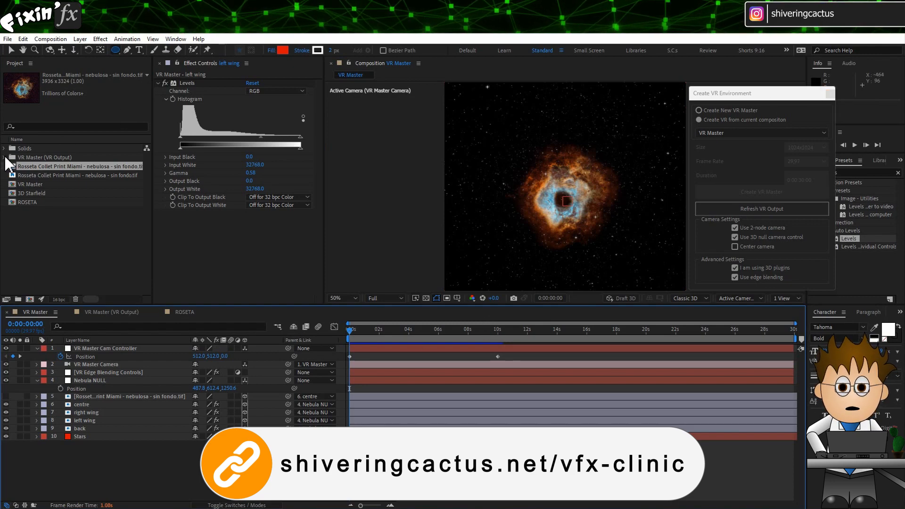
# Step: Scrub the VR Master timeline to preview the camera move, then return to the first frame
pyautogui.moveTo(400, 332); pyautogui.dragTo(431, 338)
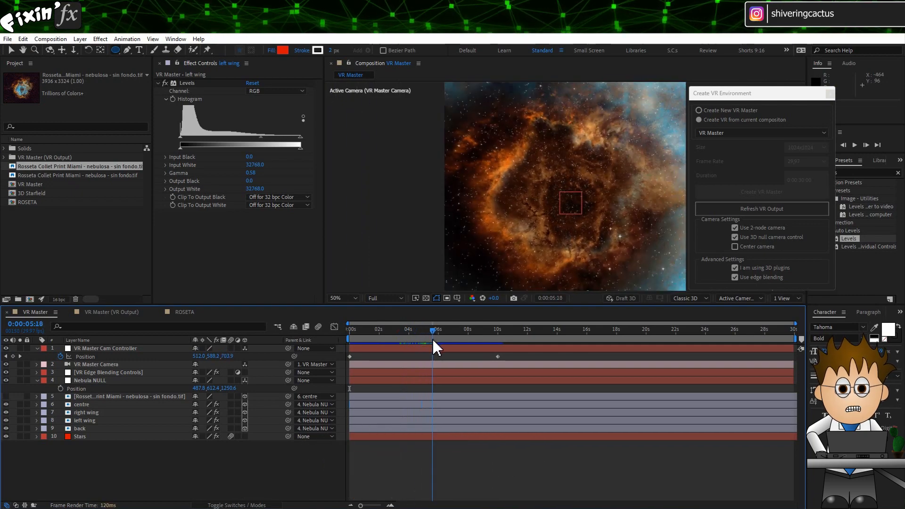
pyautogui.click(11, 50)
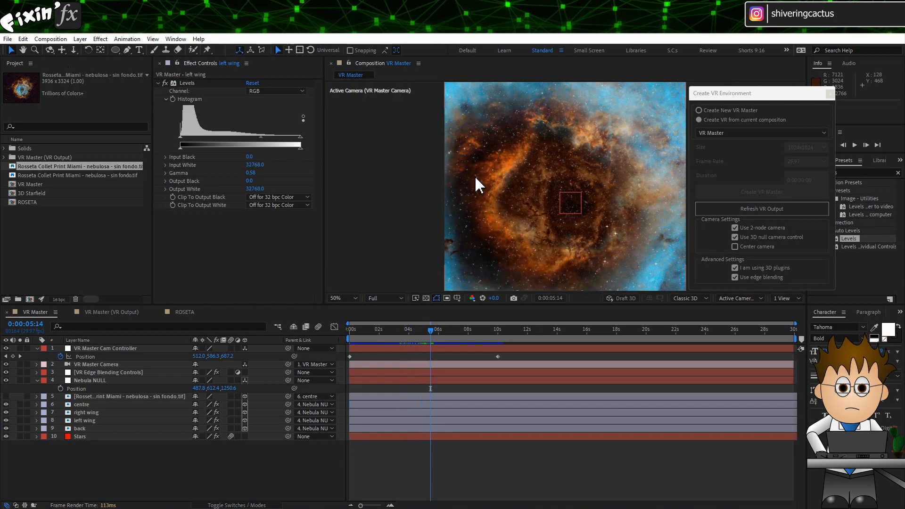
pyautogui.moveTo(430, 331); pyautogui.dragTo(329, 333)
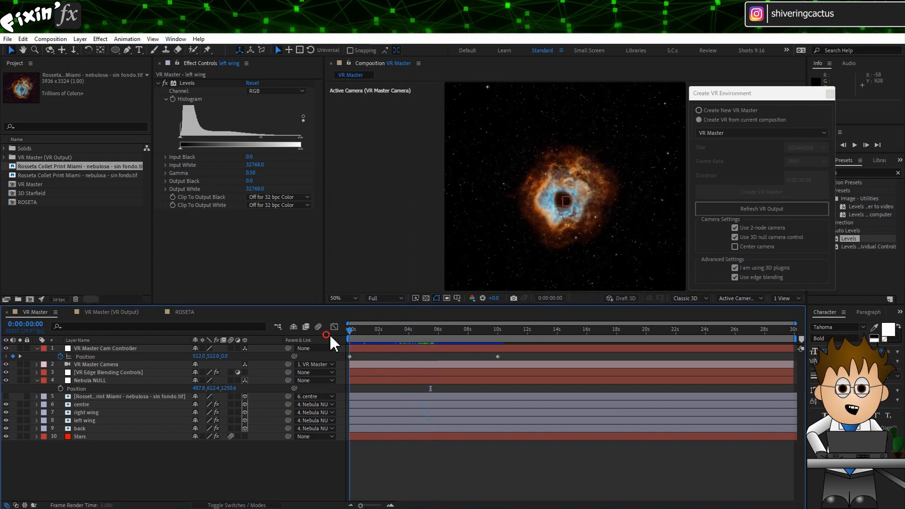